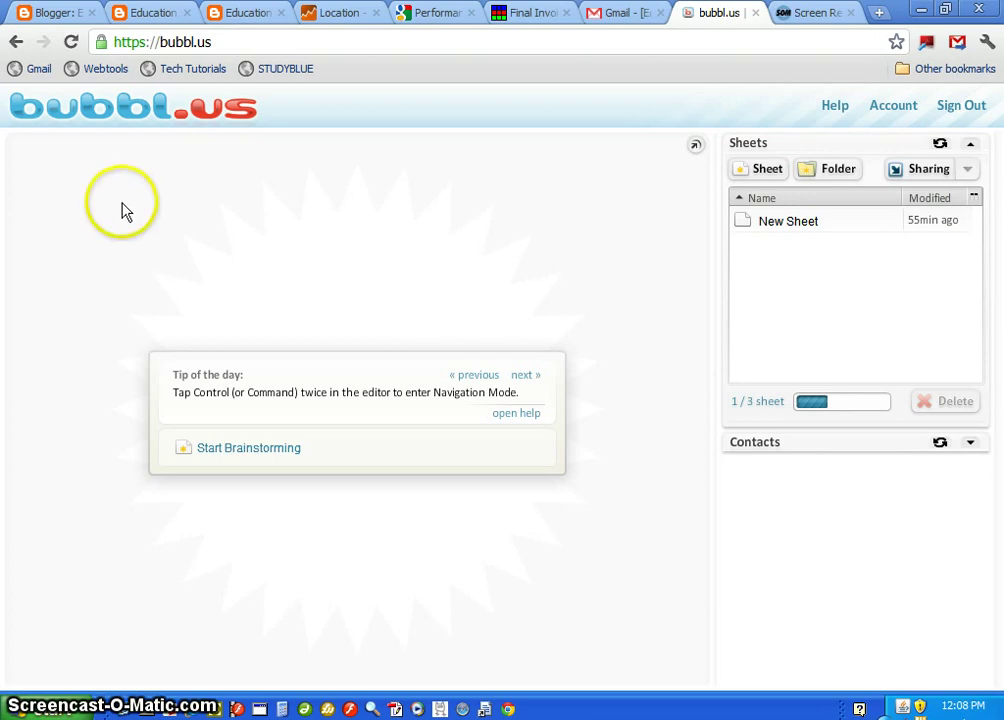
# - Start a new brainstorming sheet and type the central bubble's label as 'Volconoes'
pyautogui.click(224, 452)
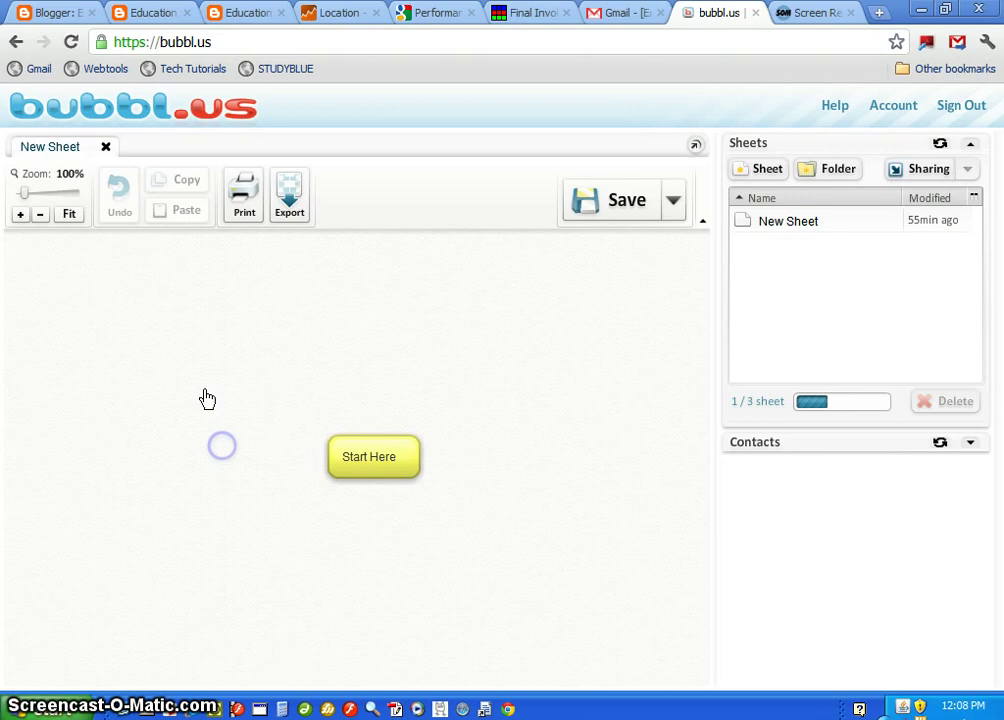
pyautogui.click(353, 458)
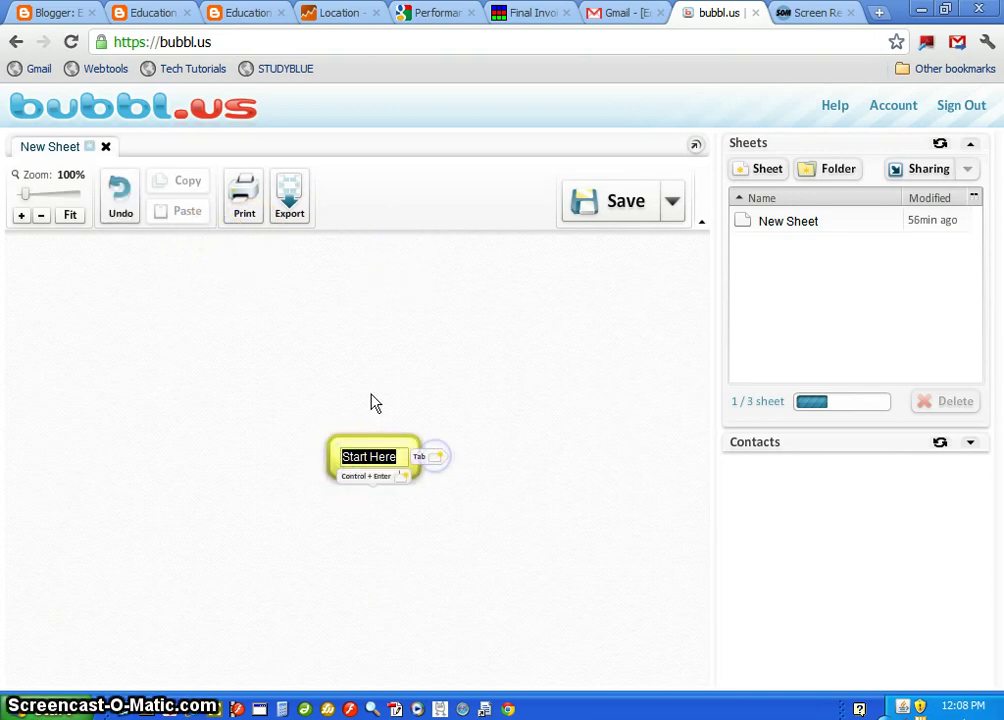
pyautogui.write('Volconoes')
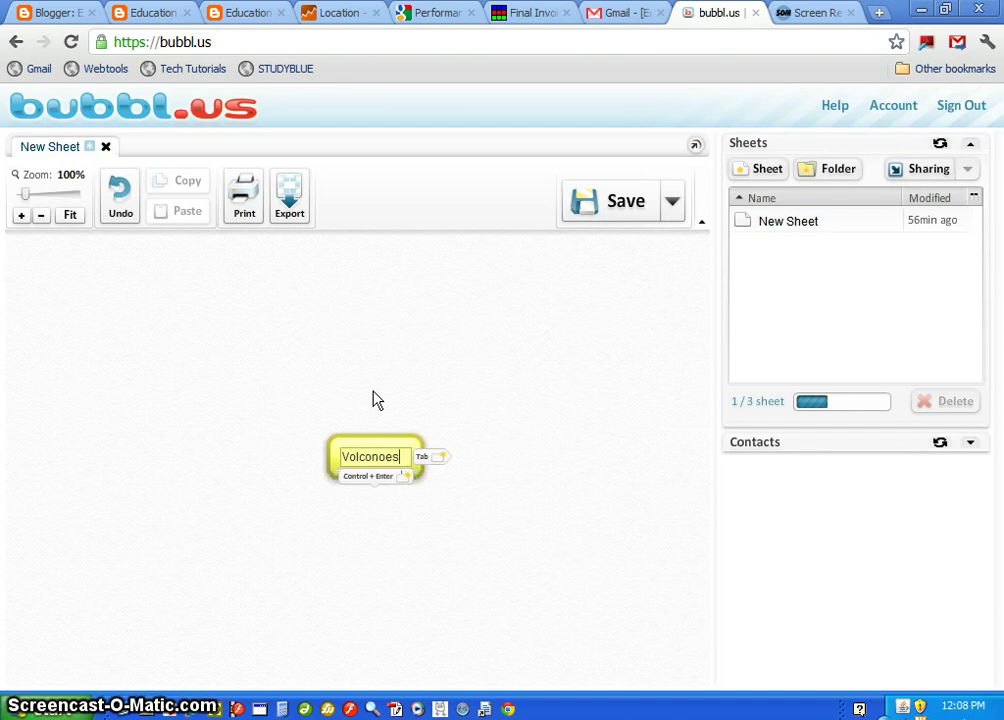
pyautogui.click(327, 410)
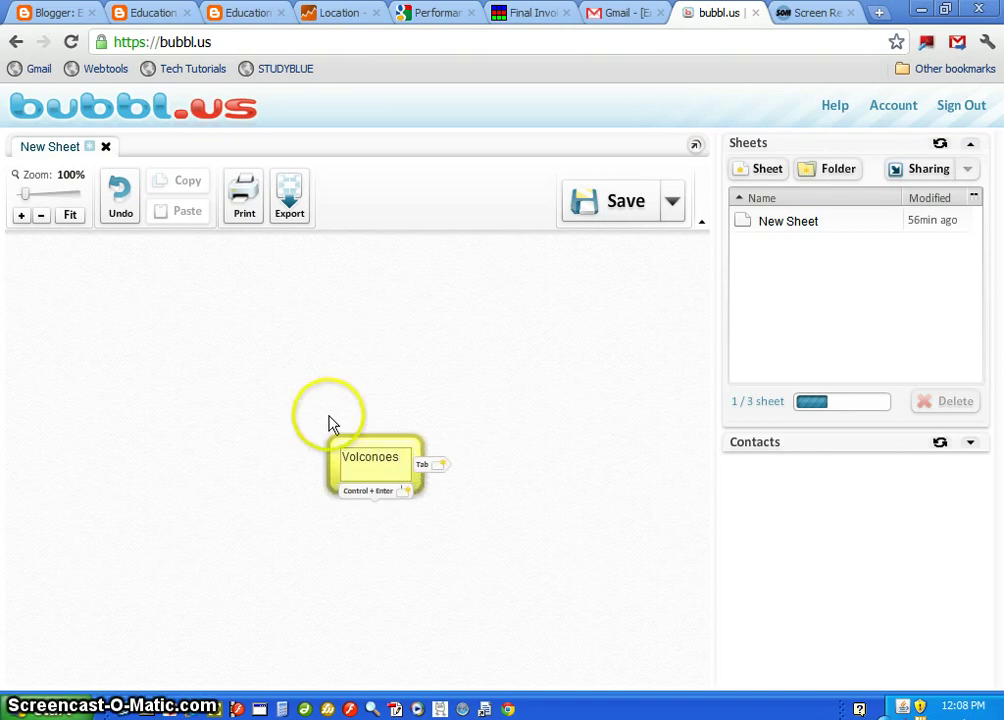
# - Correct the label to 'Volcanoes' and drag the bubble higher on the canvas
pyautogui.click(364, 460)
pyautogui.click(298, 408)
pyautogui.press('Delete')
pyautogui.write('a')
pyautogui.click(298, 402)
pyautogui.click(336, 455)
pyautogui.moveTo(332, 455); pyautogui.dragTo(326, 334)
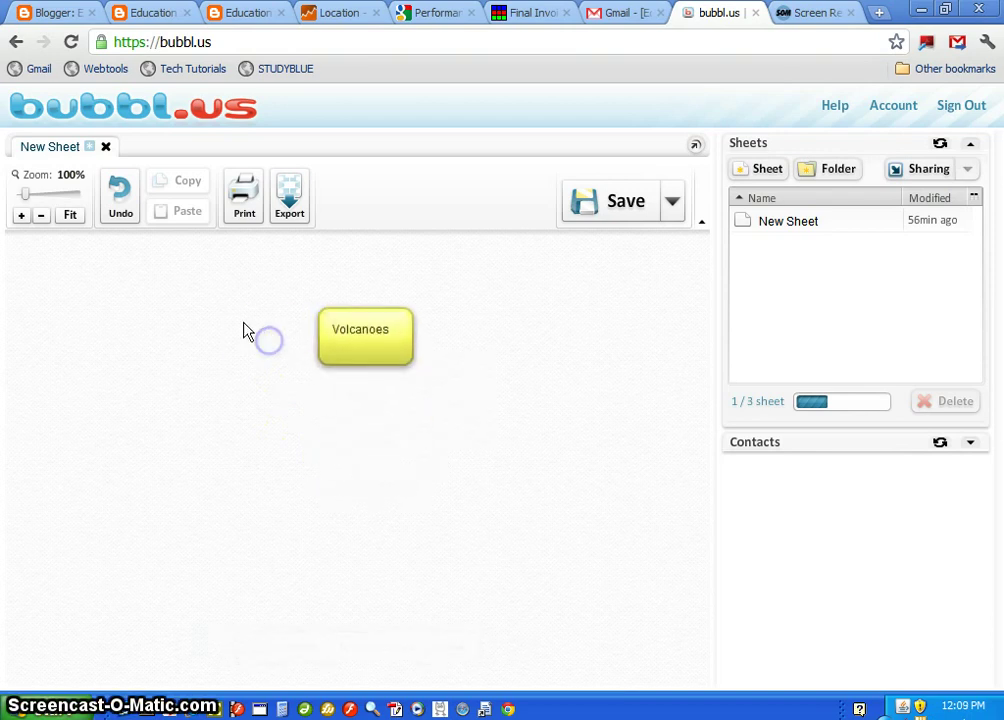
# - Give the Volcanoes bubble a green background and a purple text colour
pyautogui.moveTo(341, 352)
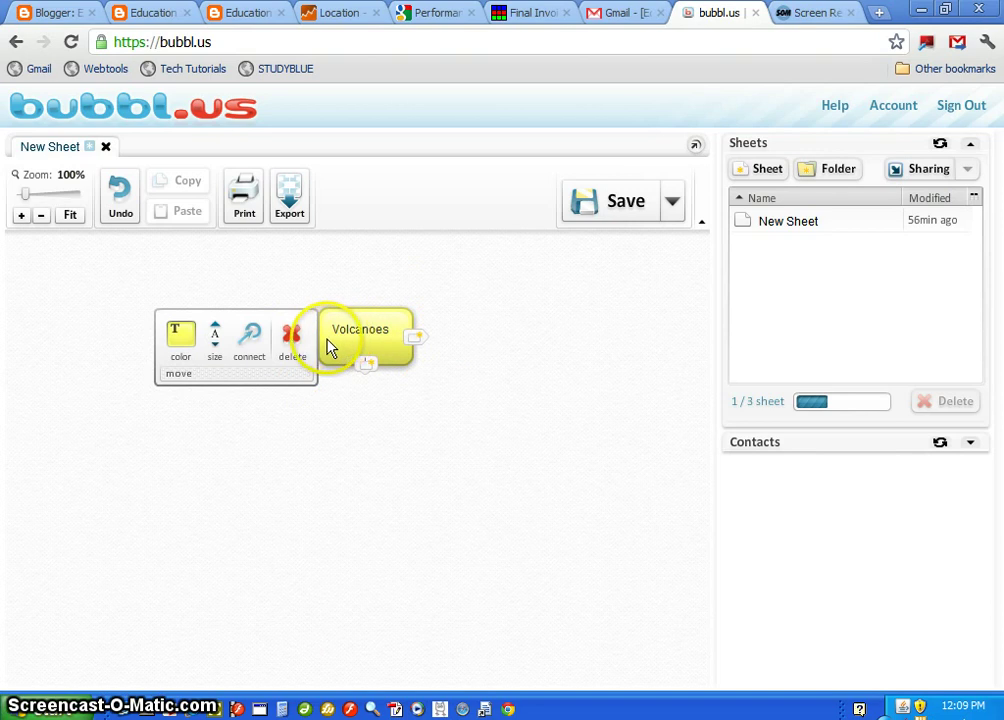
pyautogui.click(183, 350)
pyautogui.click(480, 402)
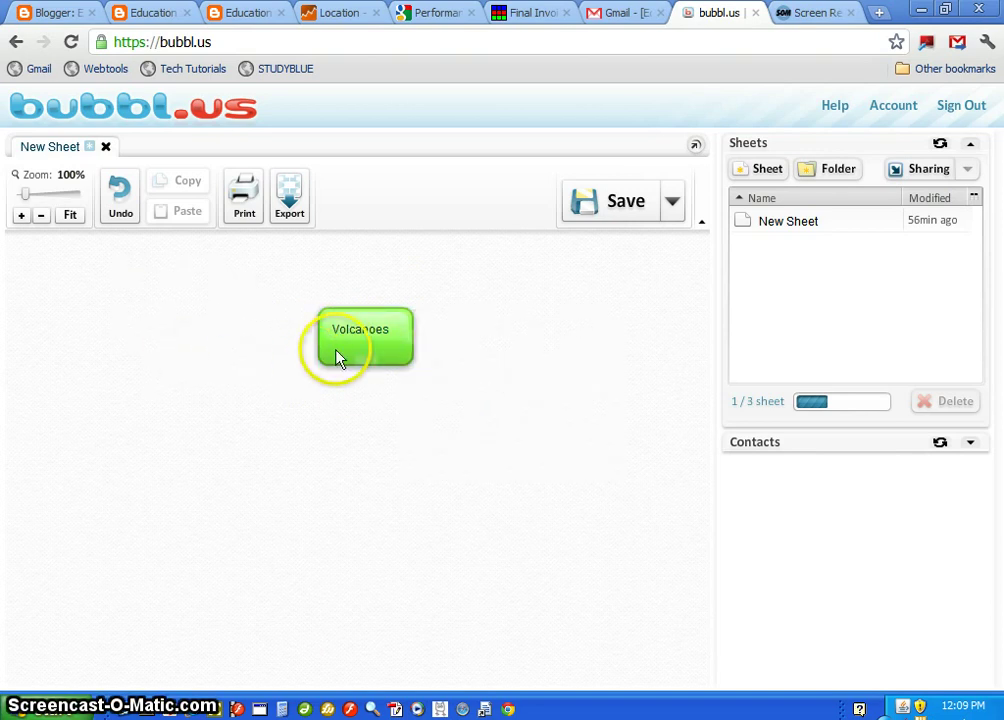
pyautogui.moveTo(336, 354)
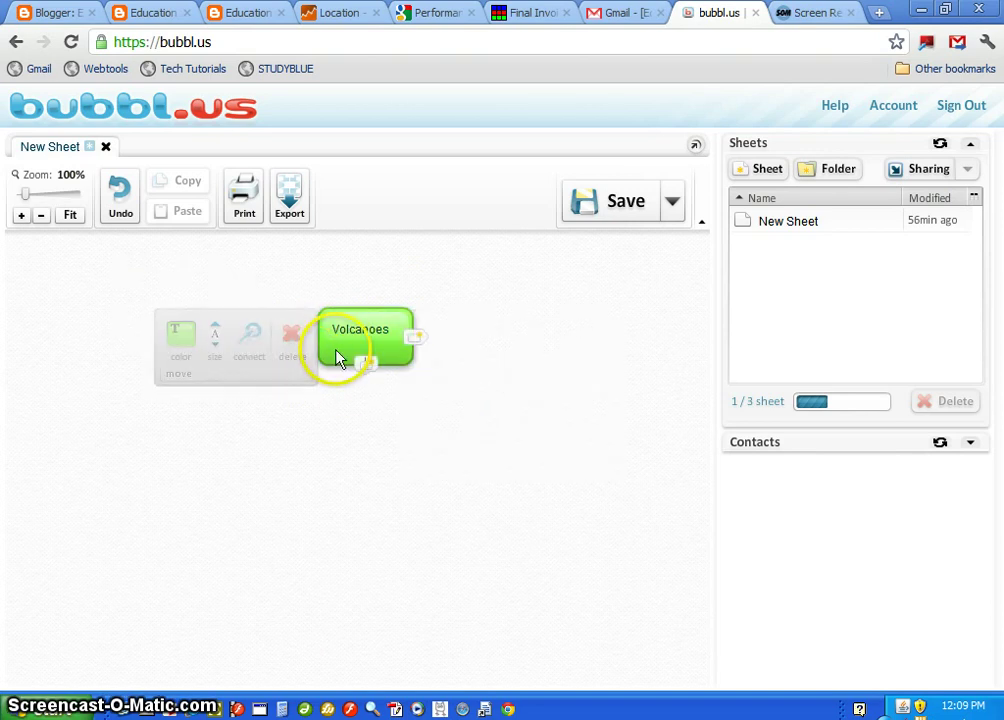
pyautogui.click(173, 333)
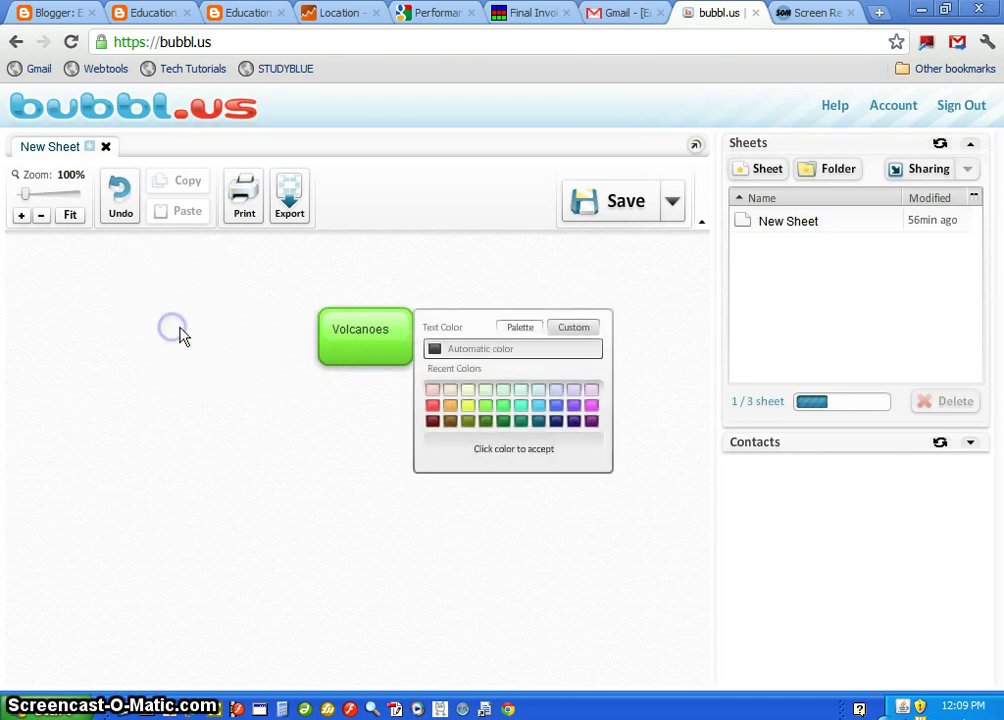
pyautogui.click(595, 407)
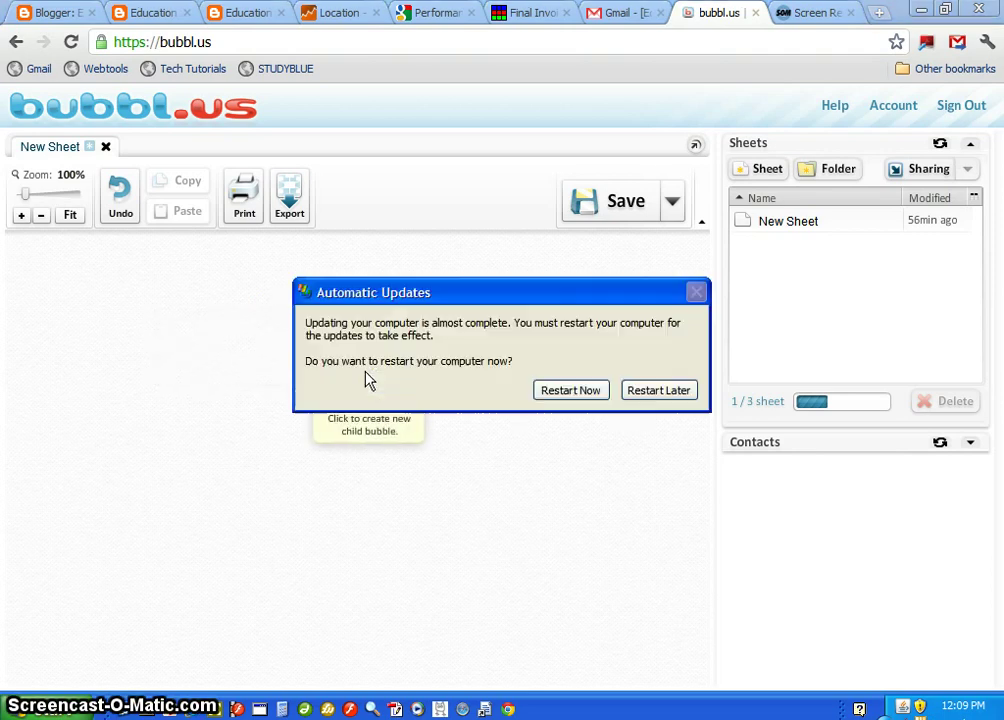
# - Add three child bubbles under Volcanoes, postponing the restart prompt, and move the left one further left
pyautogui.click(578, 392)
pyautogui.click(640, 392)
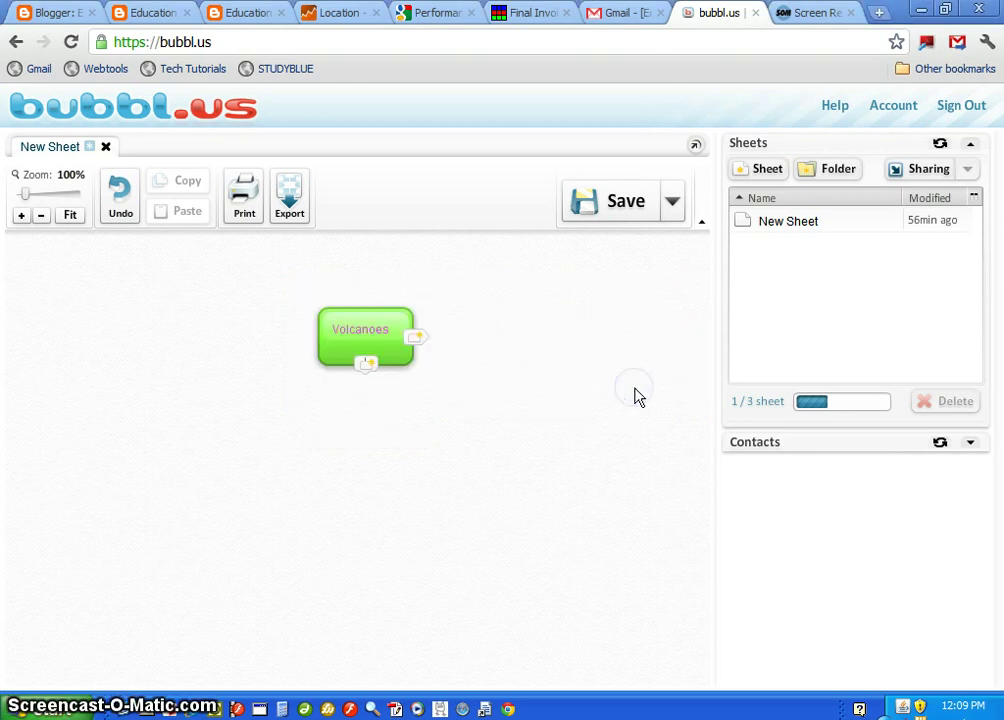
pyautogui.hotkey('shift', 'Tab')
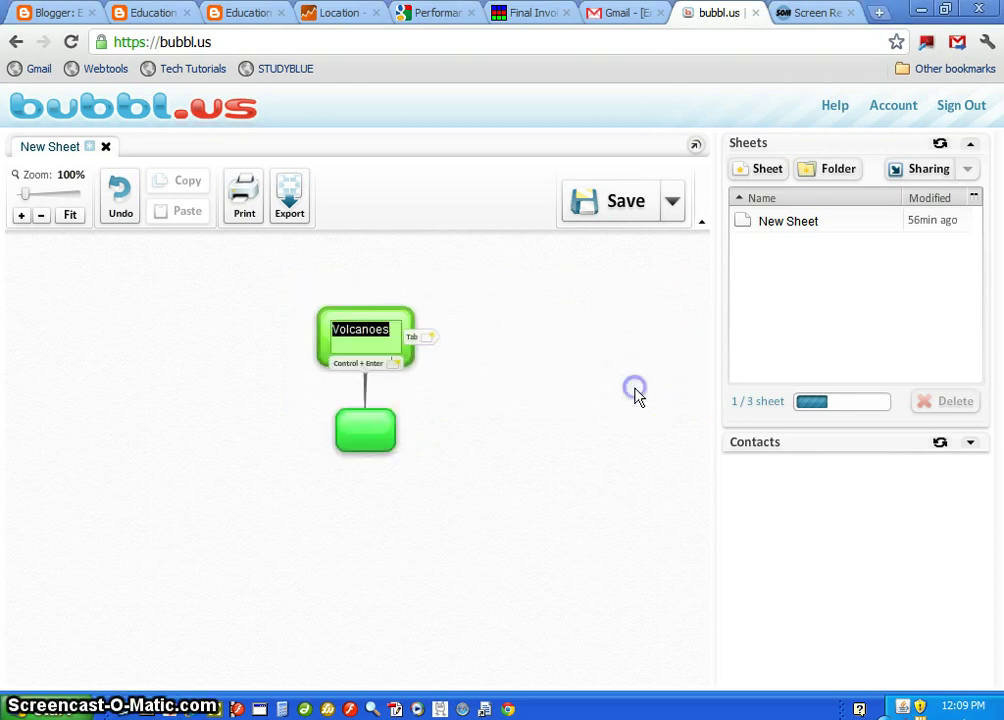
pyautogui.hotkey('ctrl', 'Return')
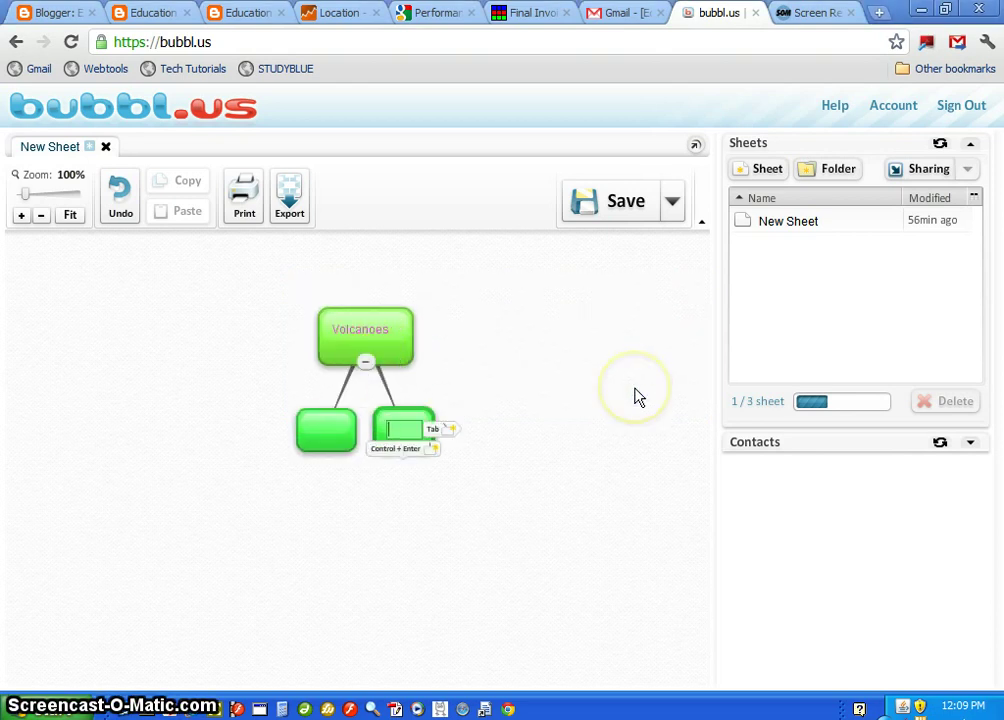
pyautogui.hotkey('shift', 'Tab')
pyautogui.click(392, 358)
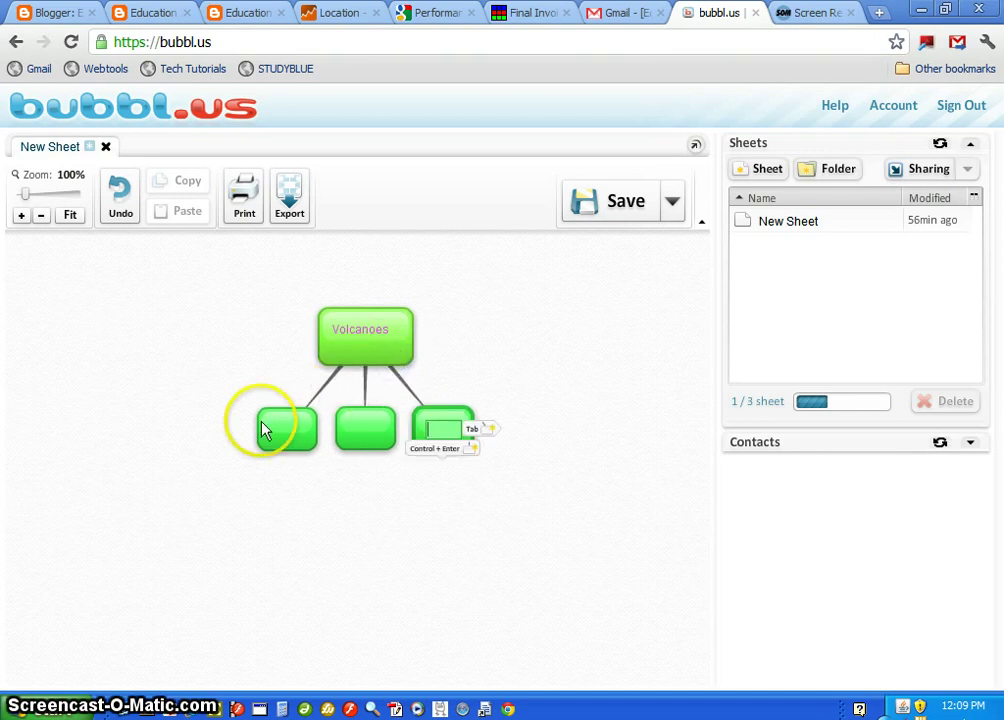
pyautogui.moveTo(265, 430); pyautogui.dragTo(125, 427)
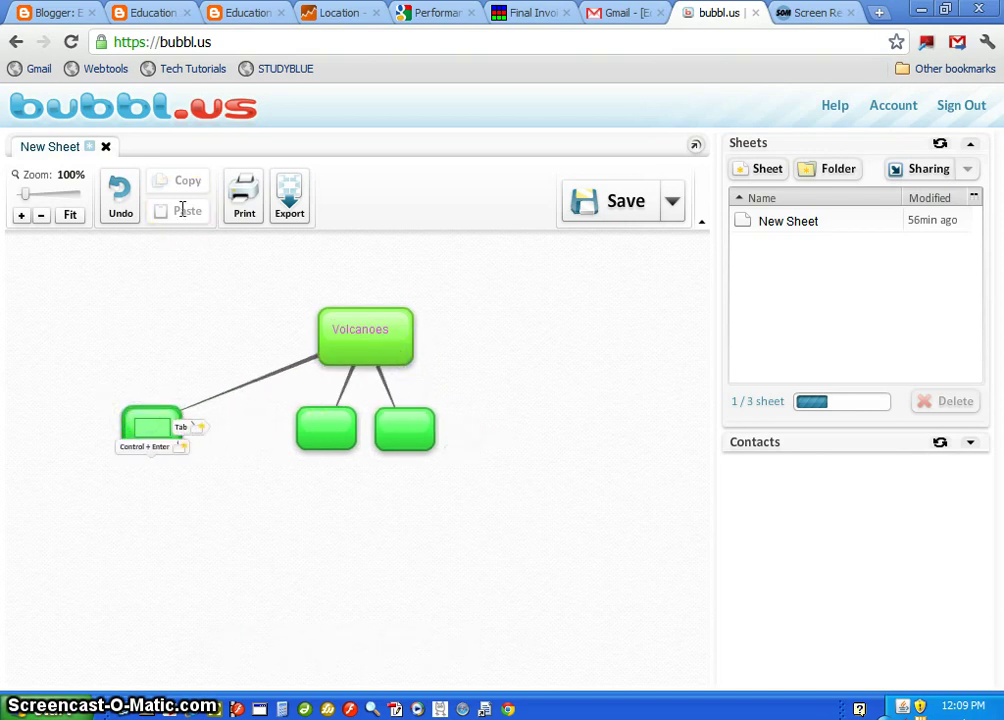
# - Label the children 'types', 'types of lave' and 'famous volcanoes'
pyautogui.write('e Typ')
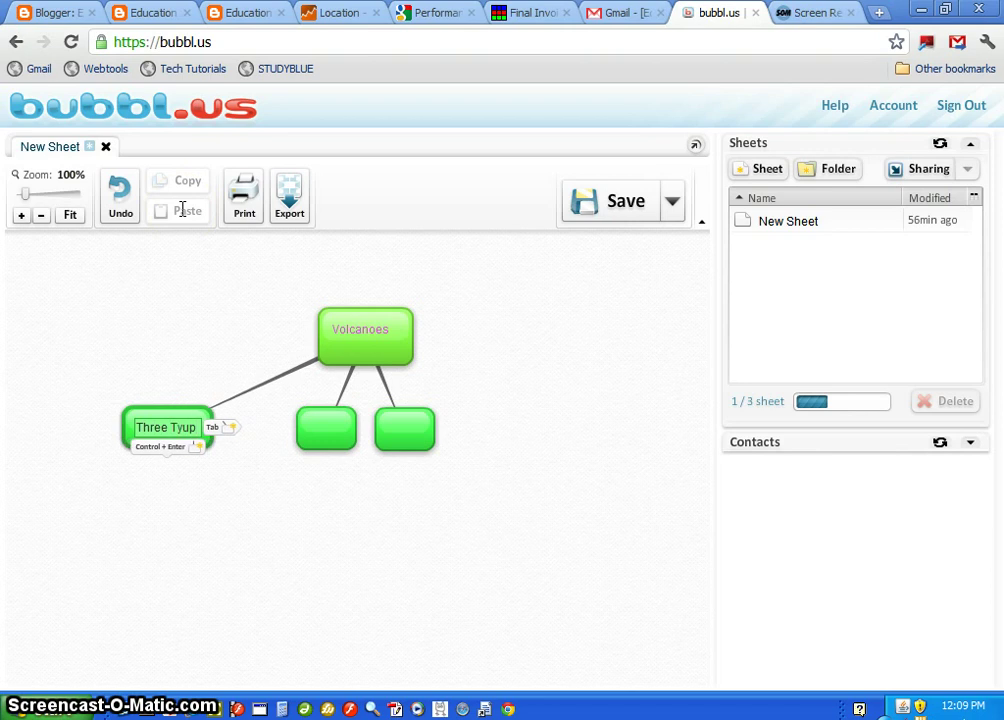
pyautogui.press('BackSpace')
pyautogui.press('BackSpace')
pyautogui.press('BackSpace')
pyautogui.press('BackSpace')
pyautogui.press('BackSpace')
pyautogui.press('BackSpace')
pyautogui.press('BackSpace')
pyautogui.press('BackSpace')
pyautogui.write('ypes')
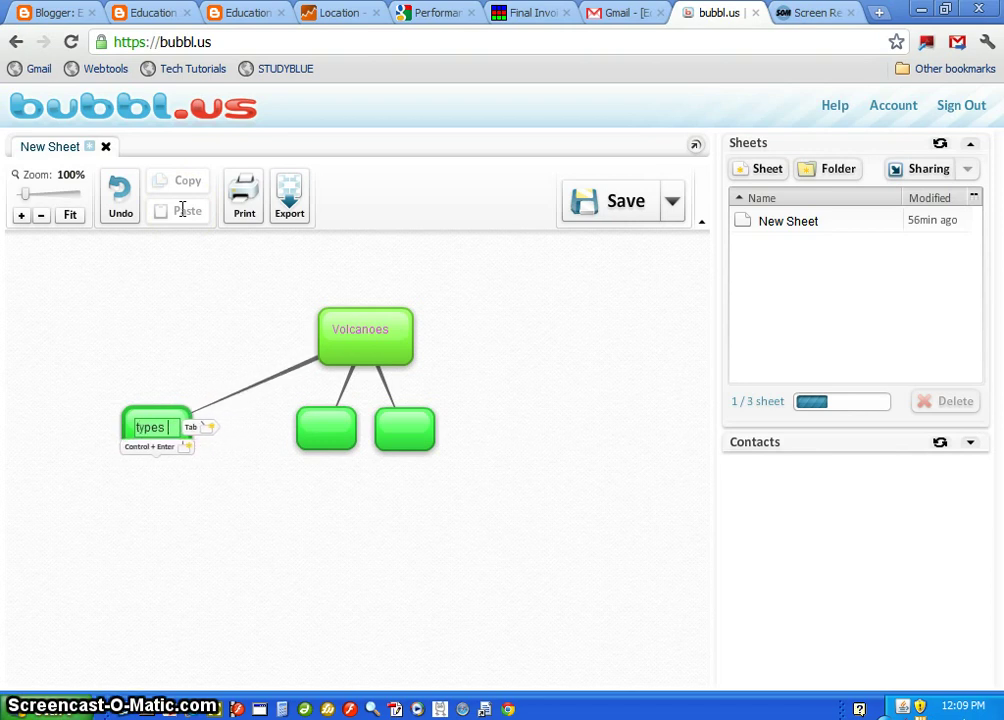
pyautogui.click(326, 428)
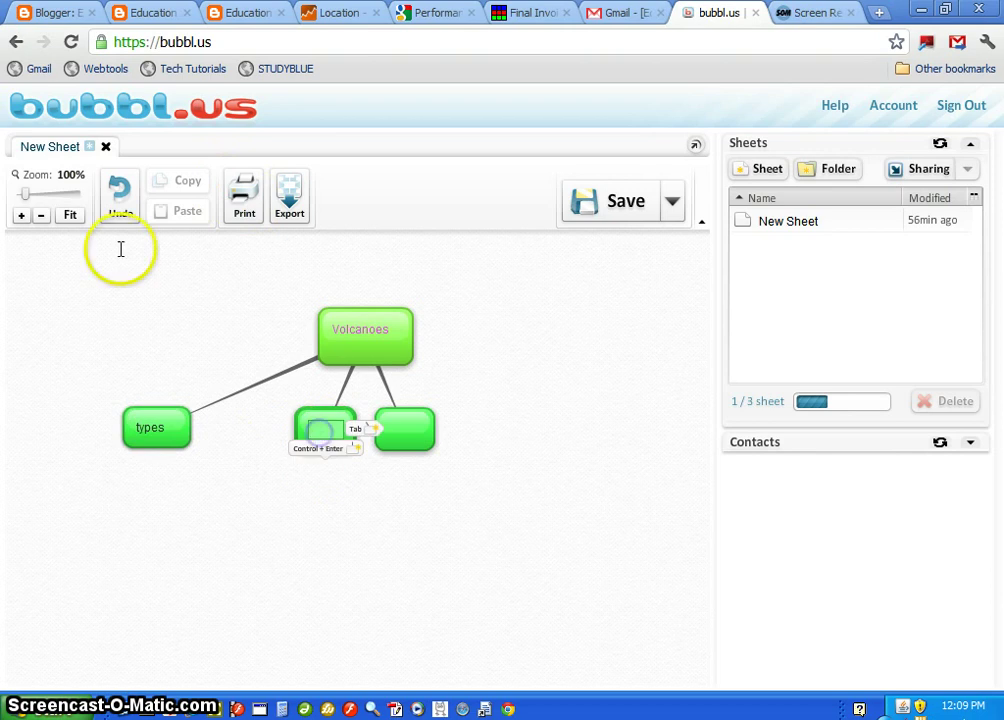
pyautogui.write('types of lo')
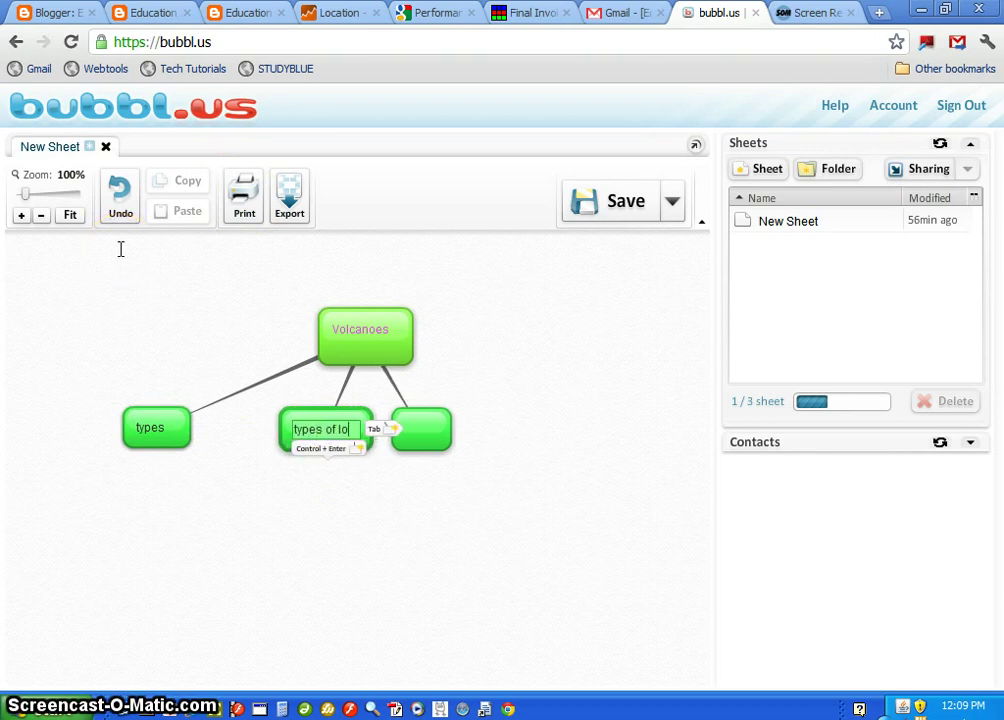
pyautogui.press('BackSpace')
pyautogui.write('ave')
pyautogui.click(438, 435)
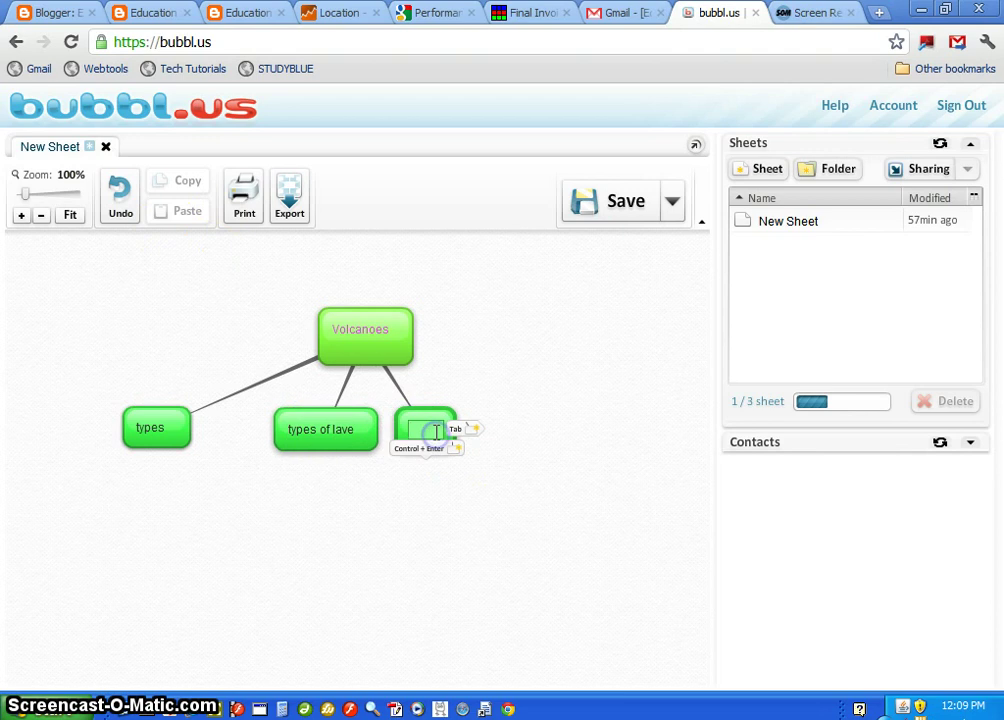
pyautogui.write('famous')
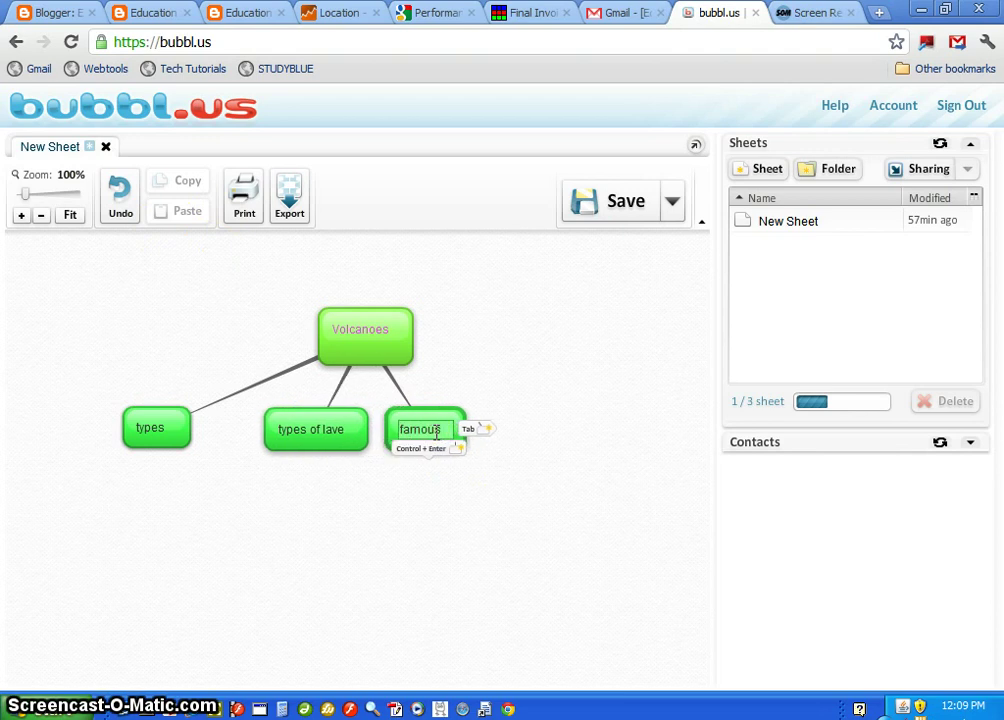
pyautogui.write(' volcanoes')
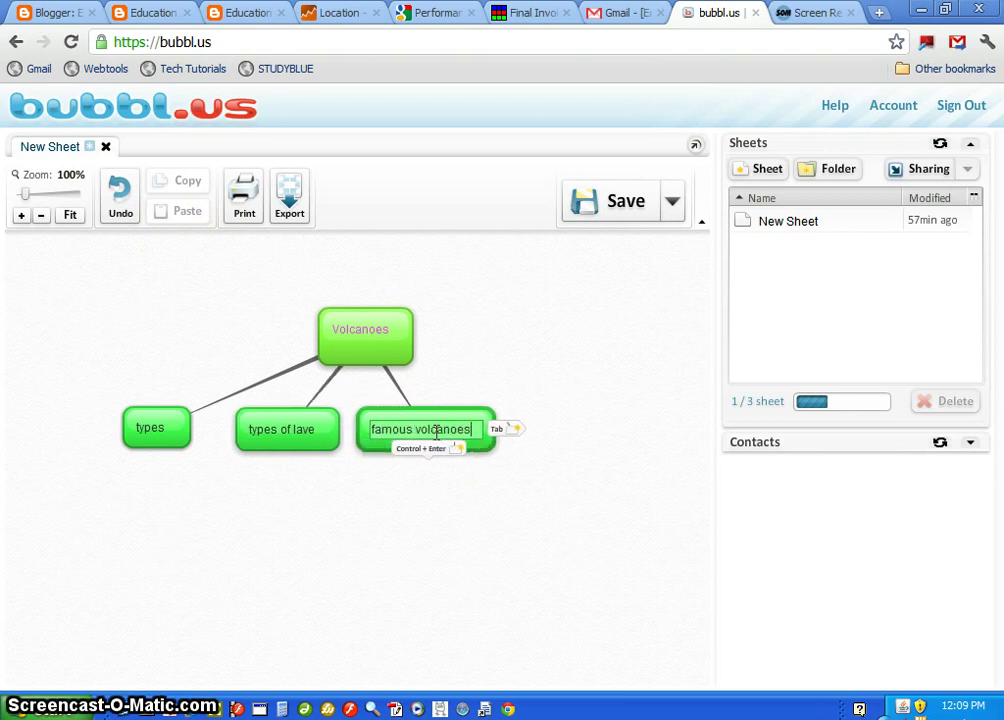
pyautogui.click(288, 372)
# - Place types left, famous volcanoes right, the lava branch below, and fix it to 'types of lava'
pyautogui.moveTo(139, 423); pyautogui.dragTo(44, 382)
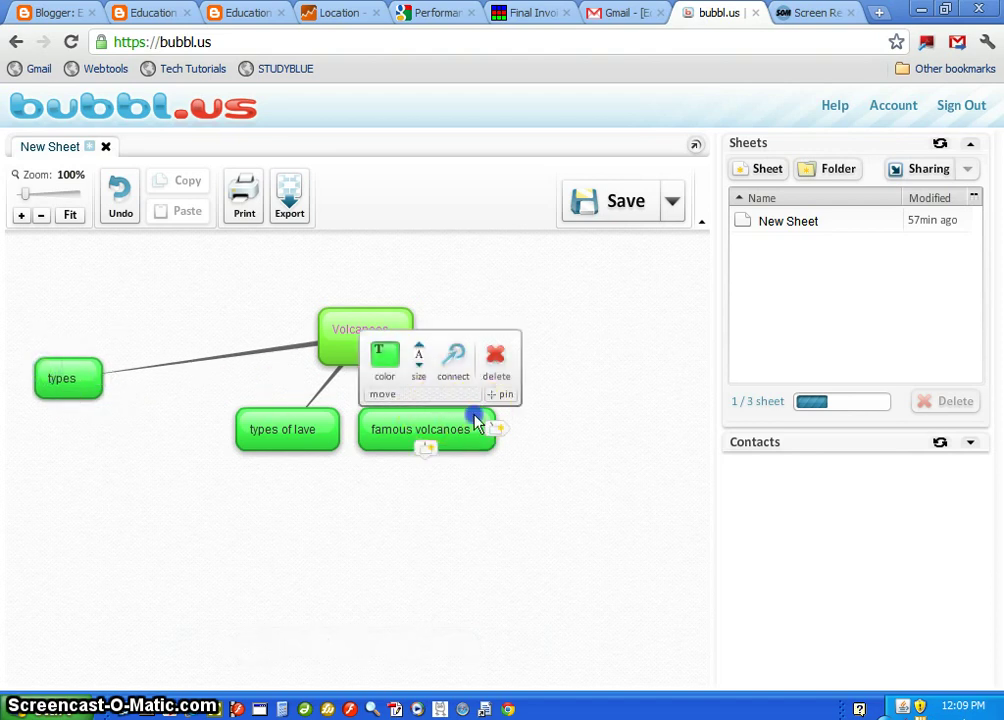
pyautogui.moveTo(474, 420); pyautogui.dragTo(648, 352)
pyautogui.moveTo(325, 423); pyautogui.dragTo(312, 486)
pyautogui.click(370, 485)
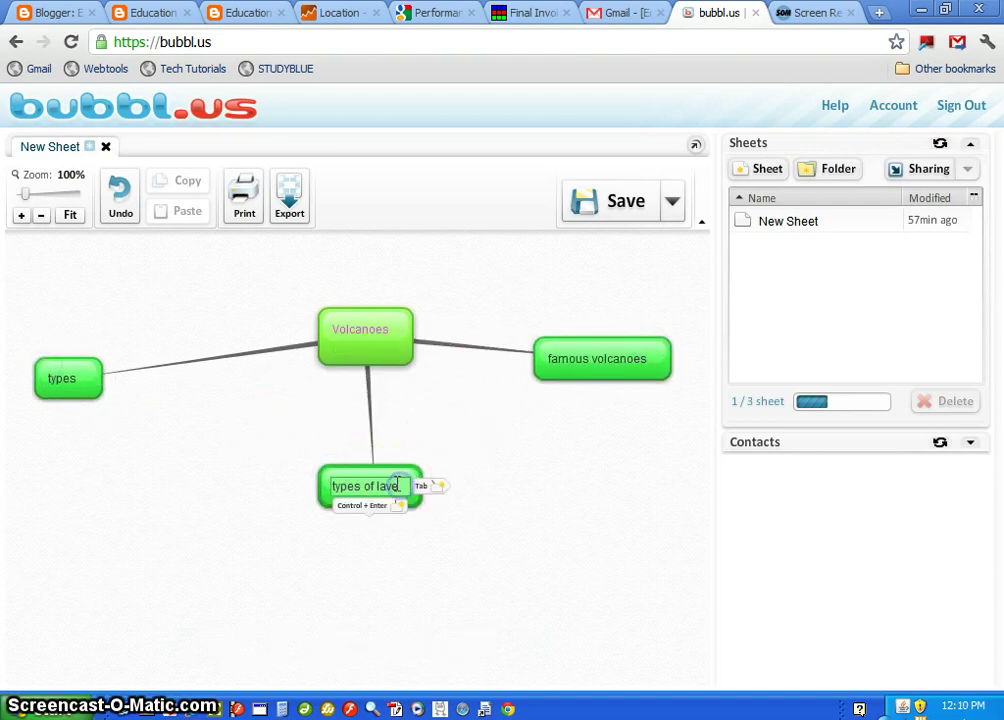
pyautogui.click(311, 386)
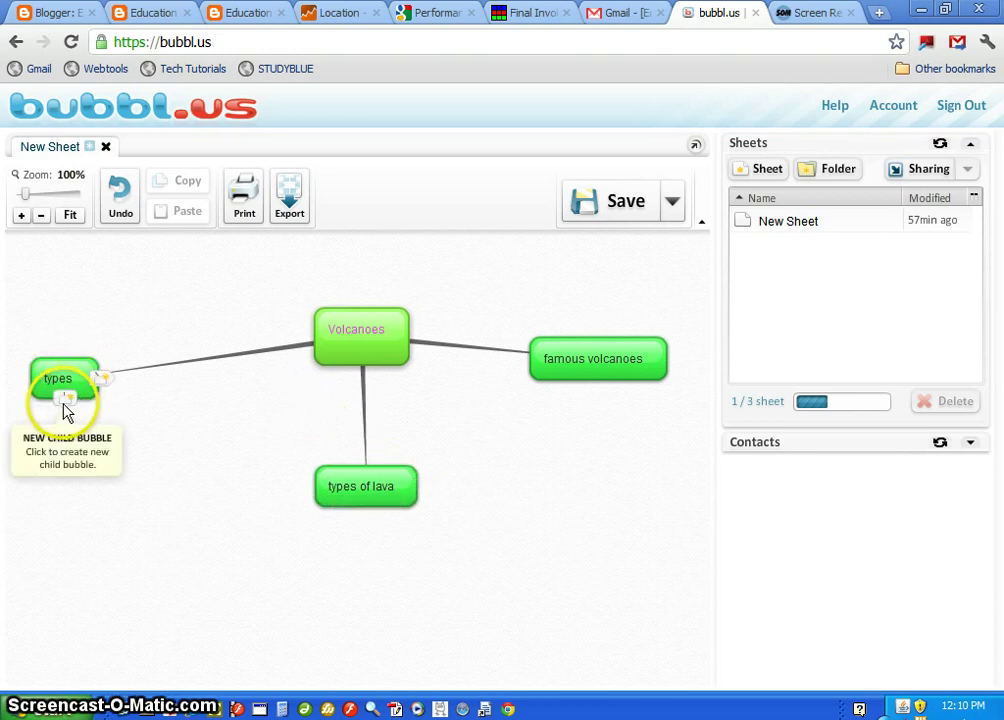
# - Add child bubbles under the types bubble and pan the map to show that branch
pyautogui.click(69, 406)
pyautogui.click(72, 404)
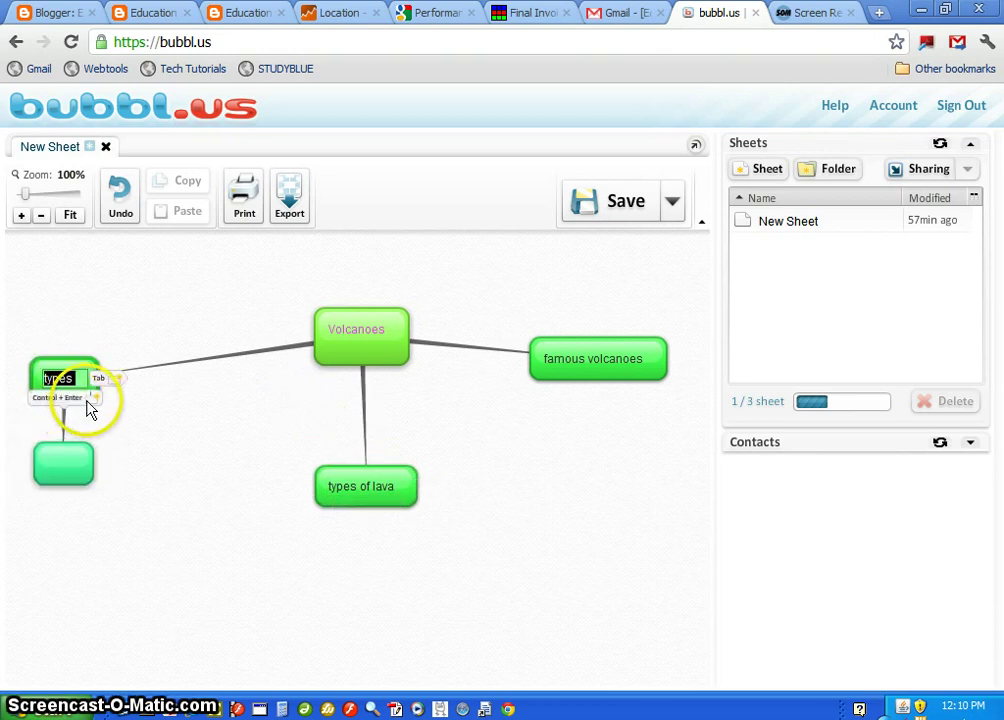
pyautogui.click(96, 405)
pyautogui.click(88, 402)
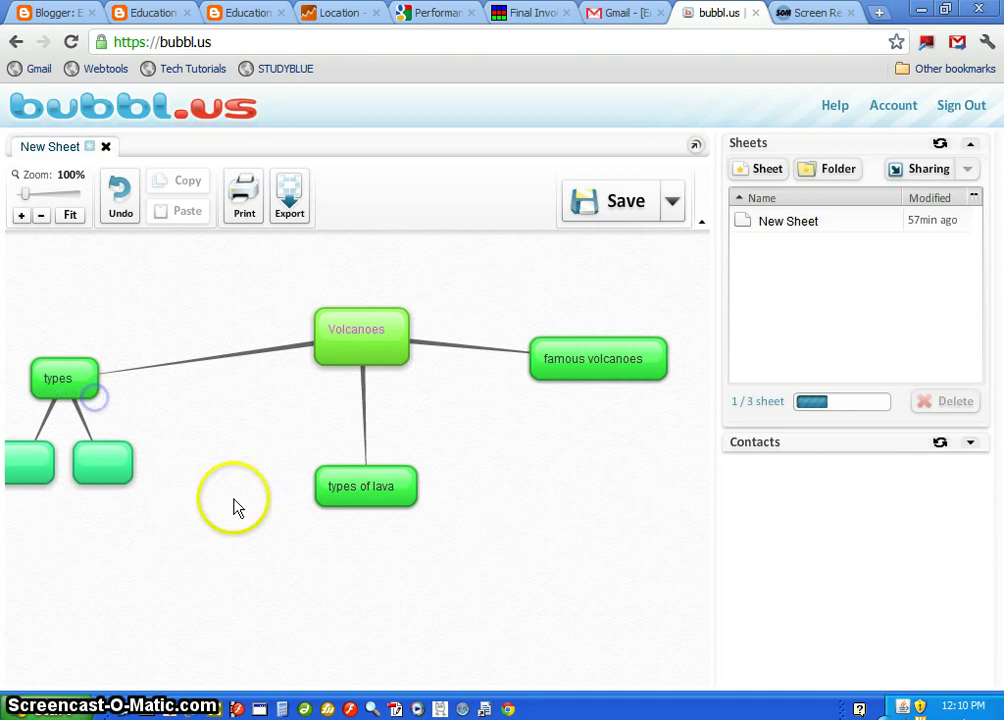
pyautogui.moveTo(157, 439); pyautogui.dragTo(408, 396)
pyautogui.click(311, 368)
# - Label the types children 'shield', 'Composite' and 'Cinder cone'
pyautogui.click(213, 432)
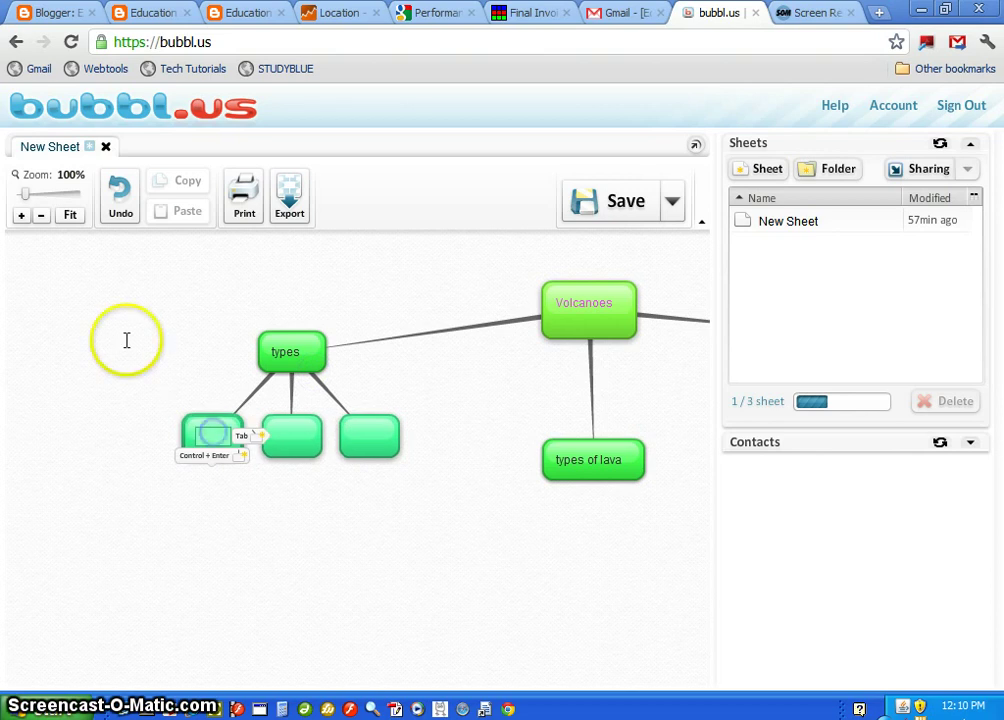
pyautogui.write('shield')
pyautogui.press('Tab')
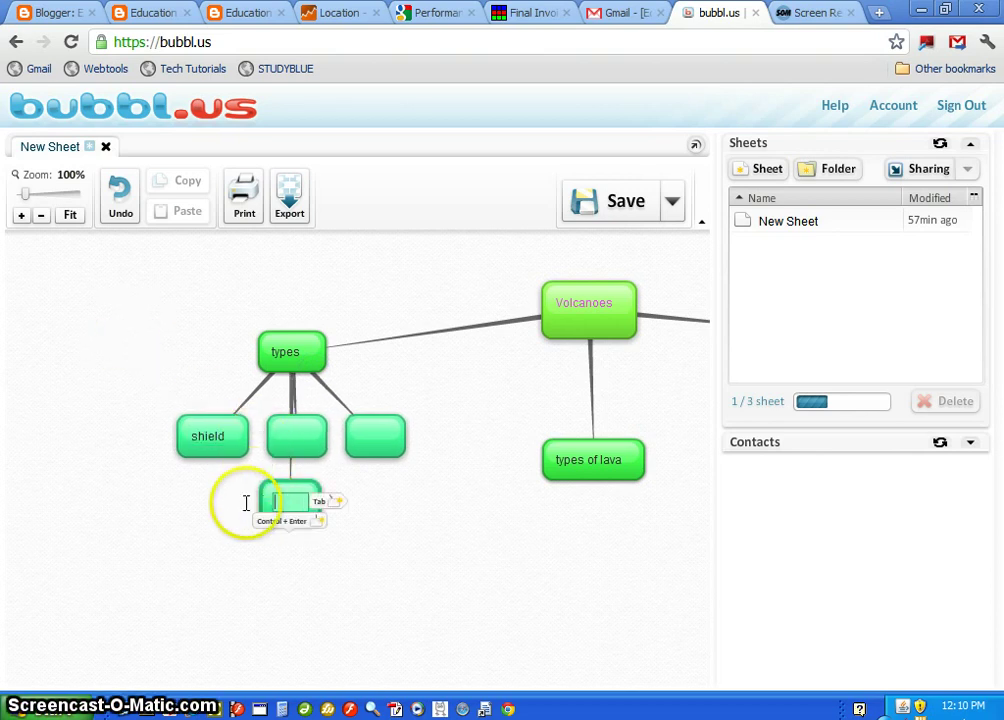
pyautogui.click(288, 433)
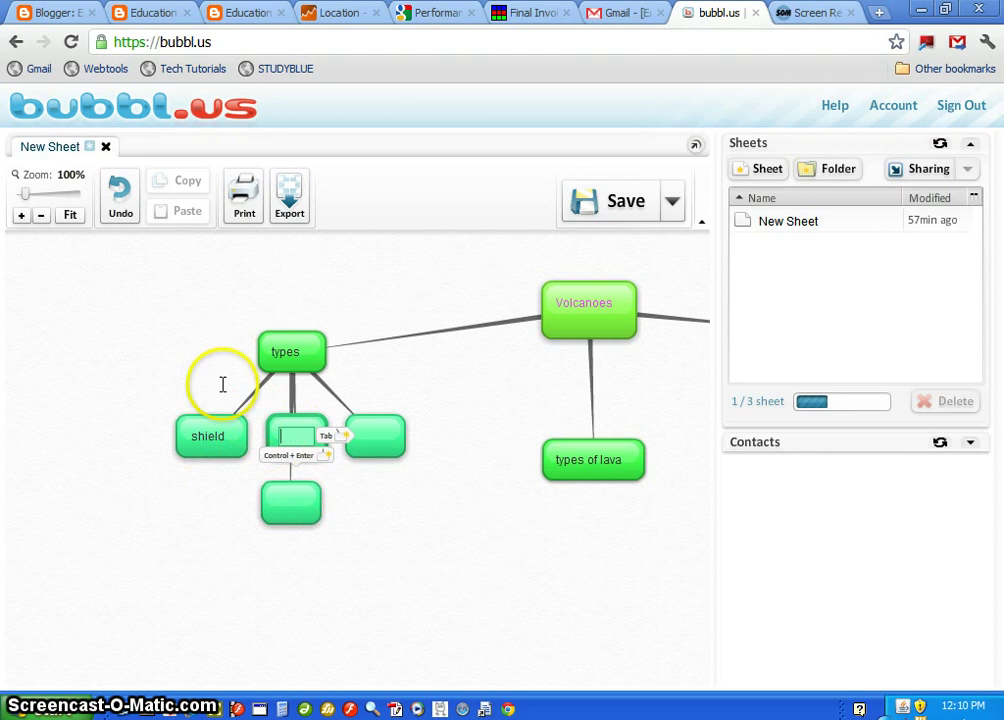
pyautogui.write('Composite')
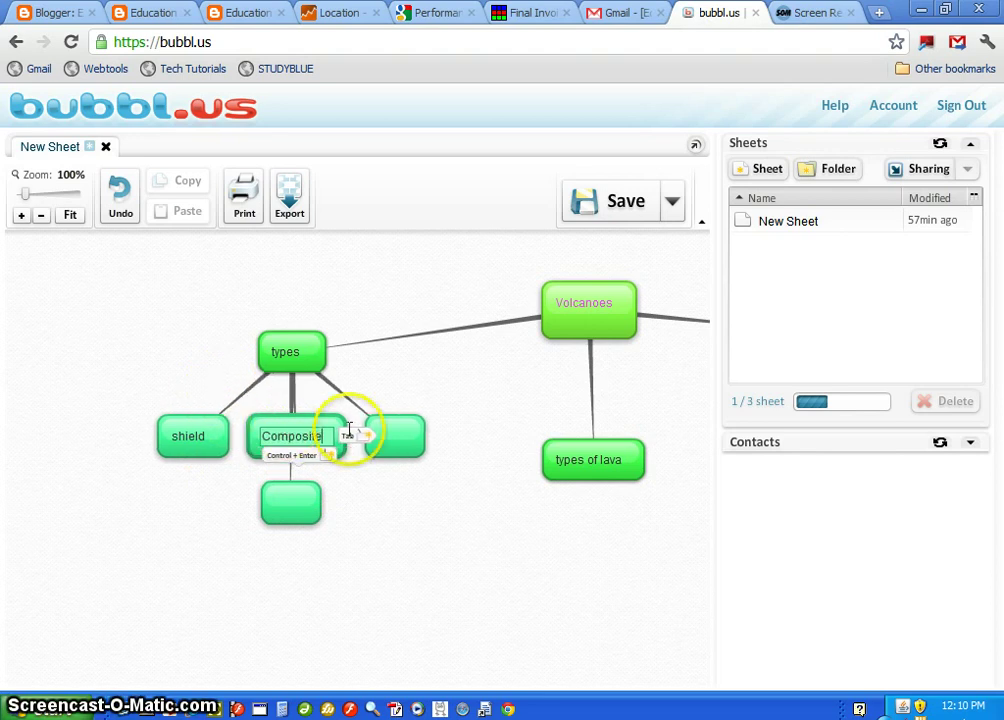
pyautogui.click(392, 428)
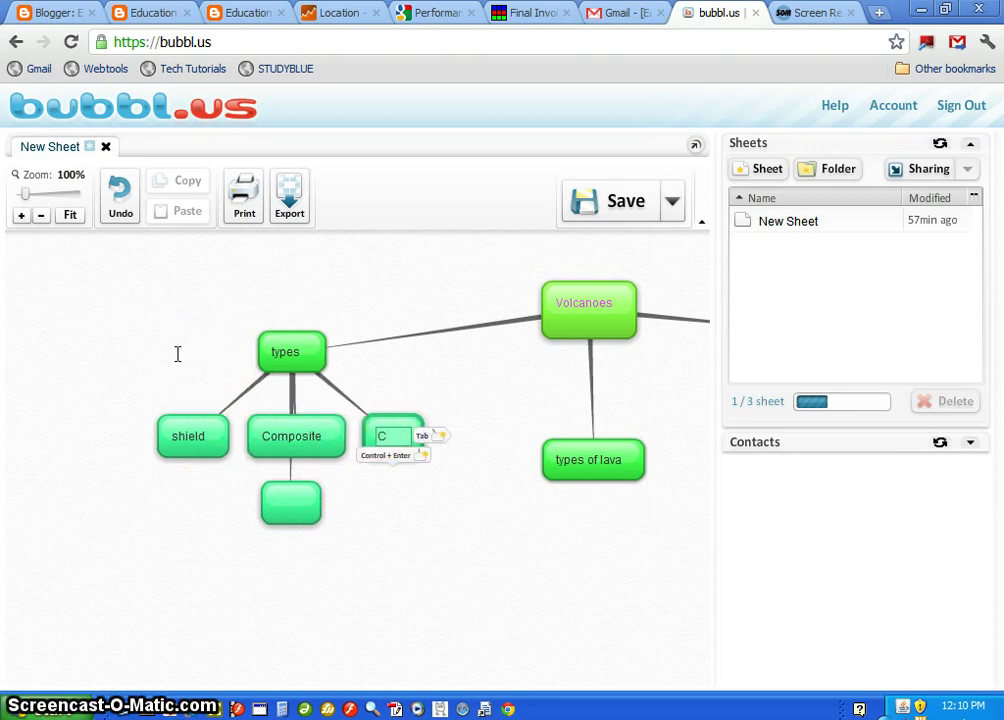
pyautogui.write('Cinder cone')
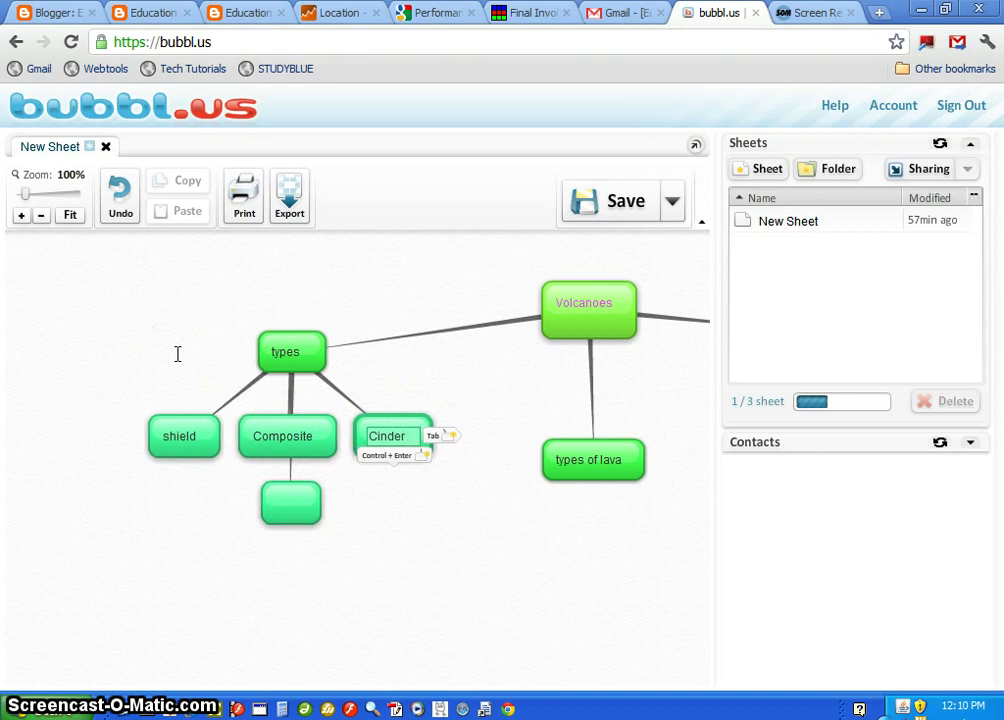
pyautogui.click(173, 346)
# - Move shield left, delete the leftover empty bubble, and place Cinder cone beside types
pyautogui.moveTo(195, 436); pyautogui.dragTo(58, 424)
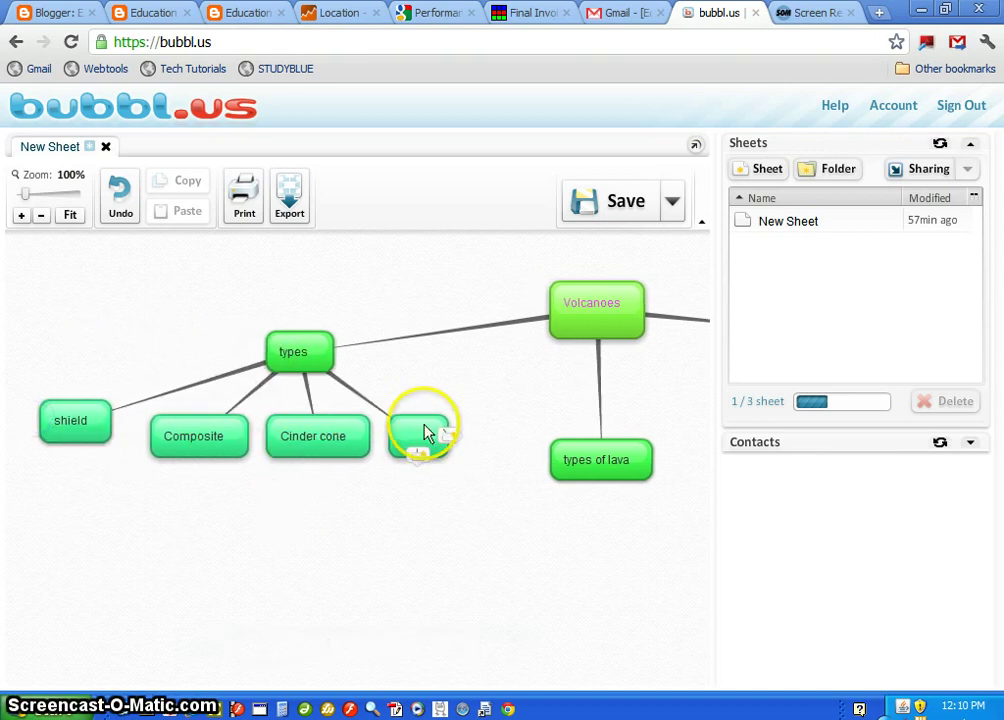
pyautogui.moveTo(406, 432)
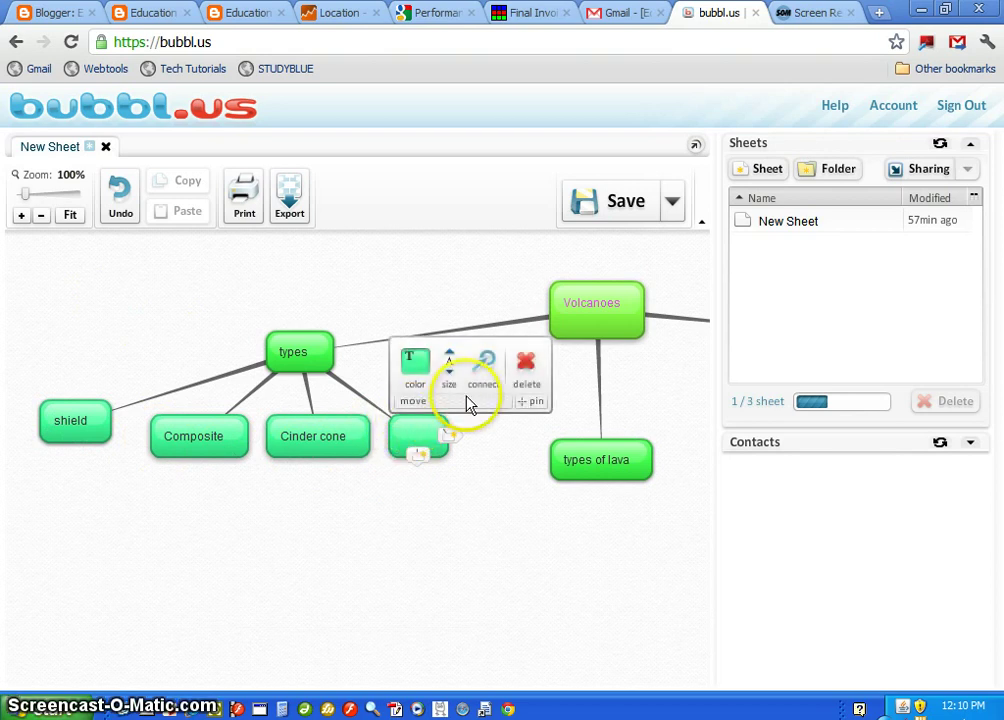
pyautogui.click(522, 372)
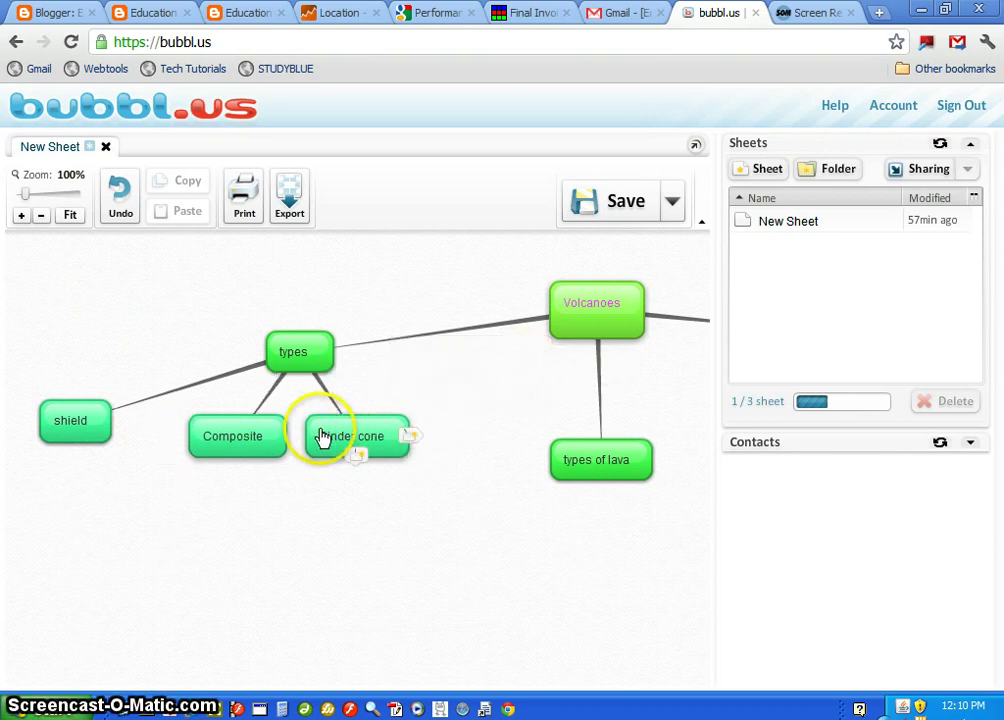
pyautogui.moveTo(320, 432); pyautogui.dragTo(413, 400)
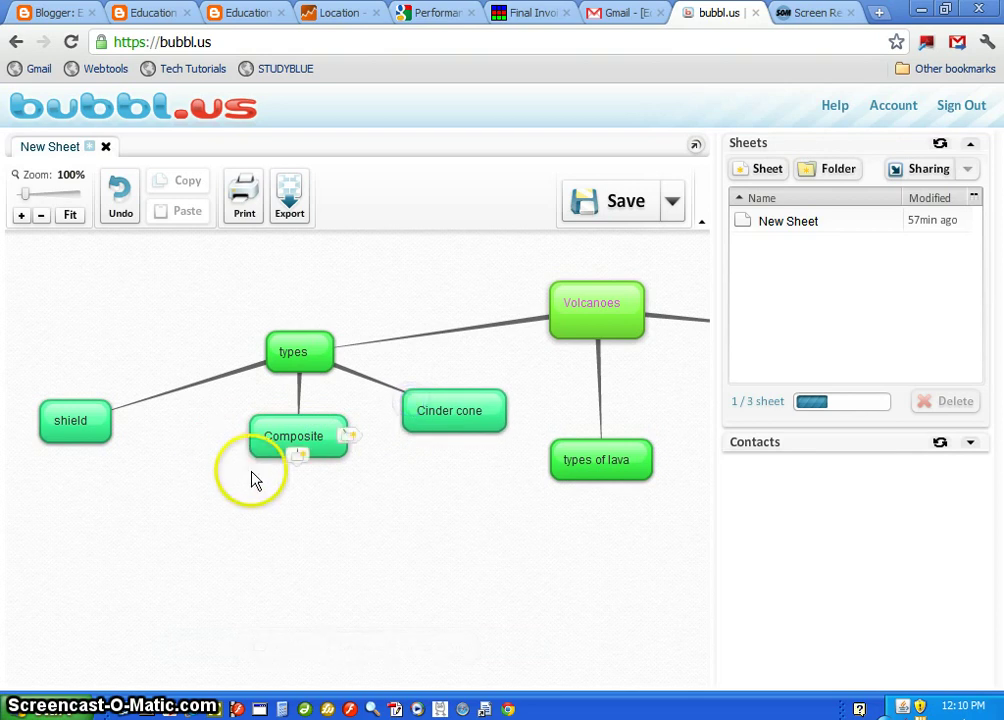
# - Add three empty child bubbles under Composite
pyautogui.click(297, 458)
pyautogui.click(290, 455)
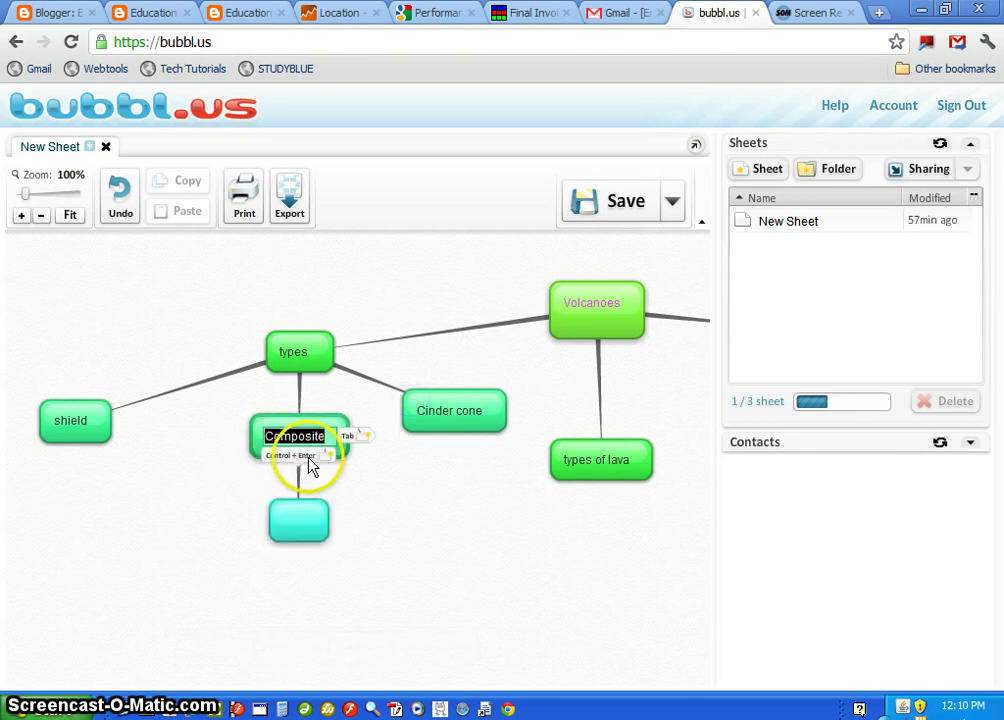
pyautogui.click(327, 455)
pyautogui.click(296, 453)
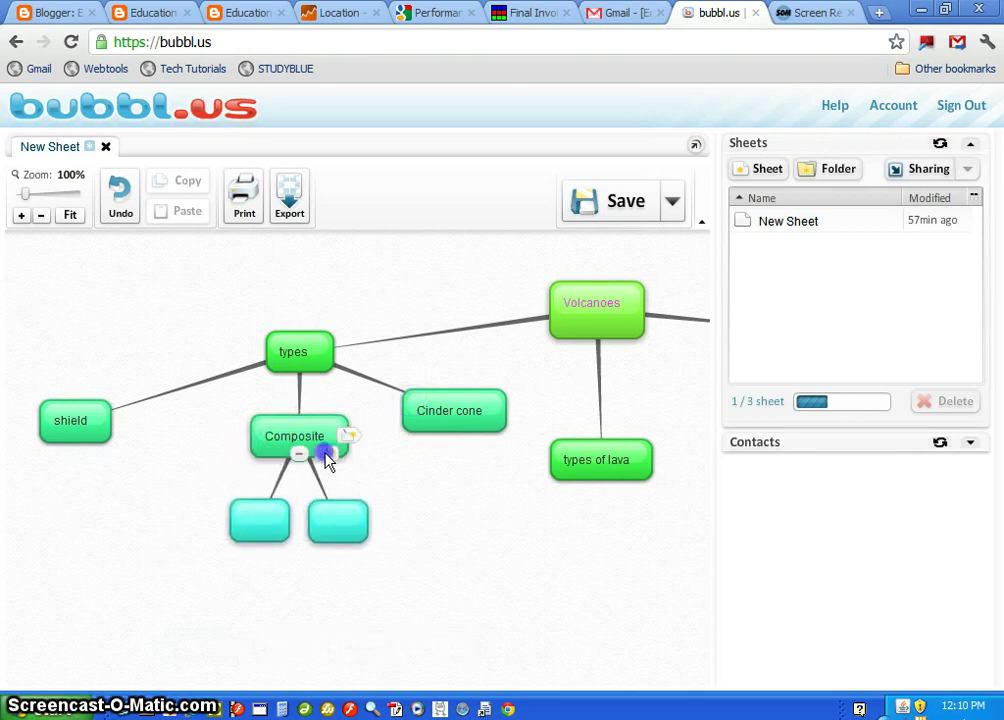
pyautogui.click(325, 455)
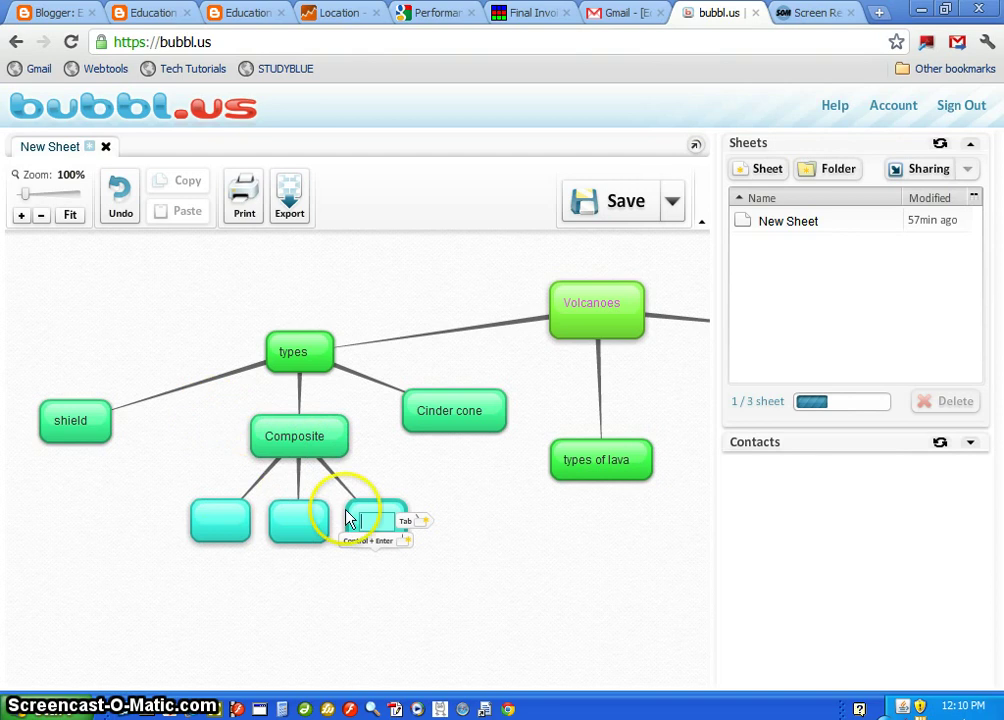
pyautogui.click(197, 330)
pyautogui.moveTo(216, 306); pyautogui.dragTo(141, 318)
pyautogui.click(70, 215)
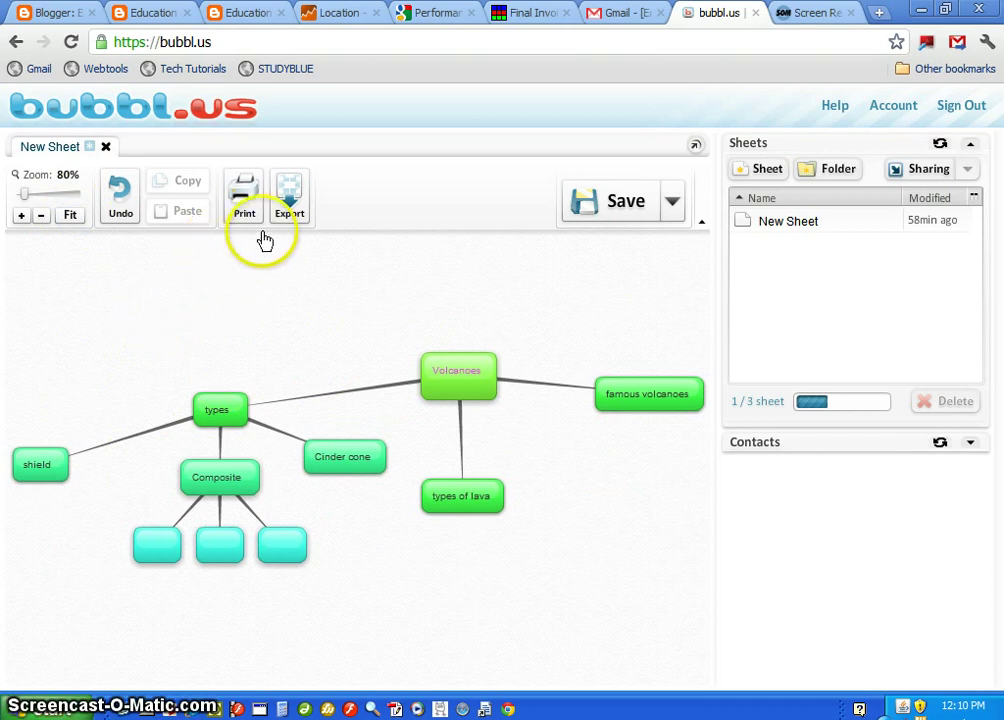
pyautogui.click(243, 200)
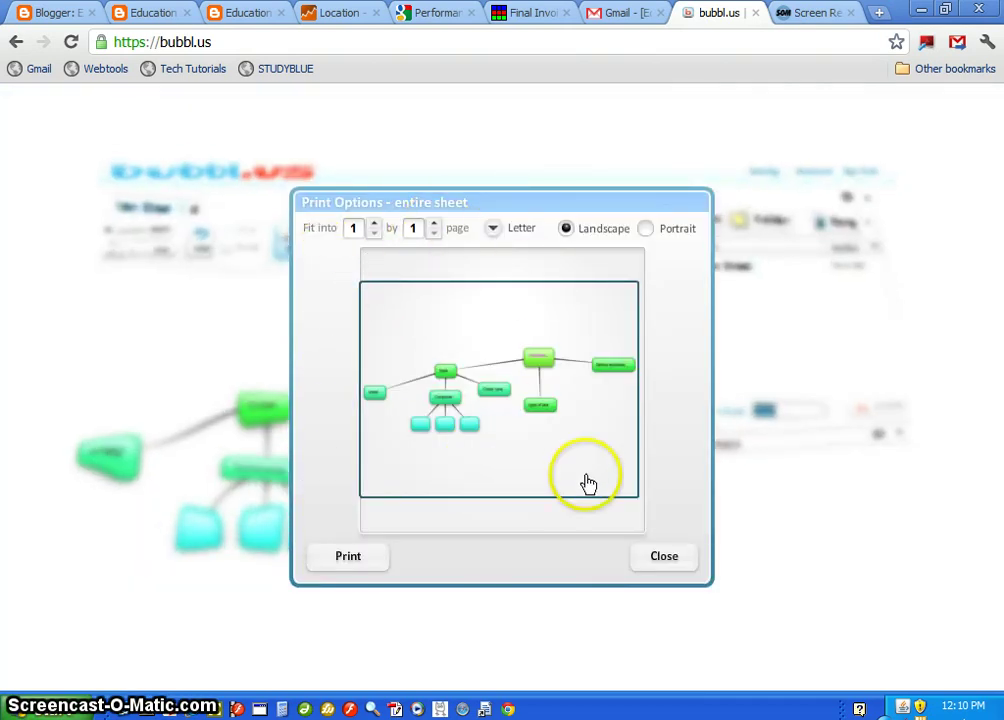
pyautogui.click(661, 565)
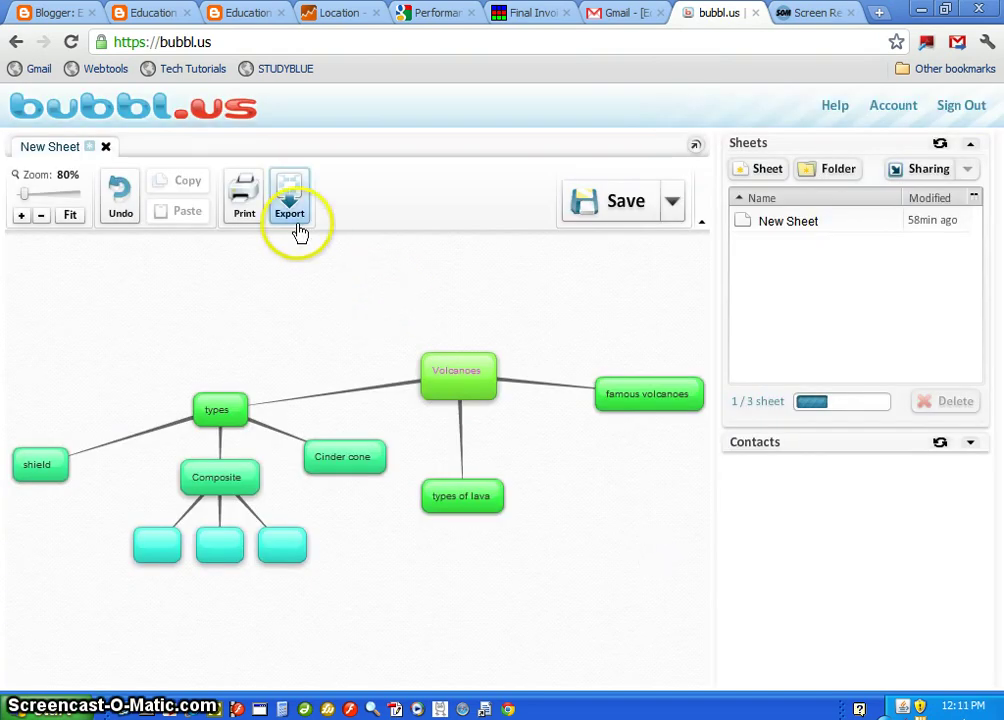
# - Export the whole Volcanoes map as a JPG image and save it to Downloads
pyautogui.click(289, 216)
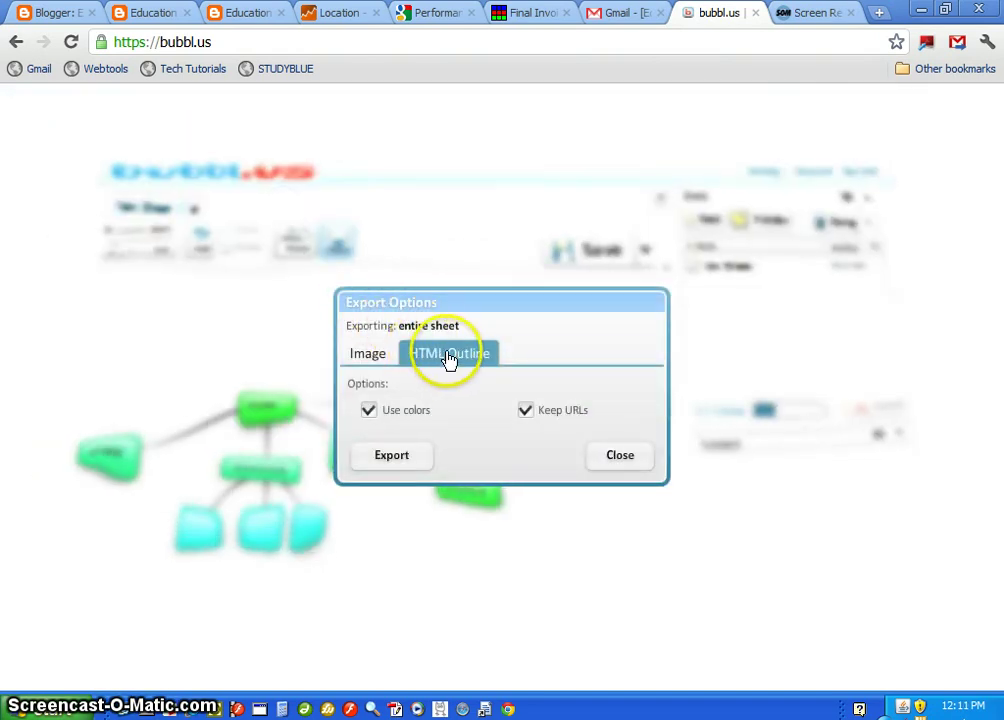
pyautogui.click(365, 358)
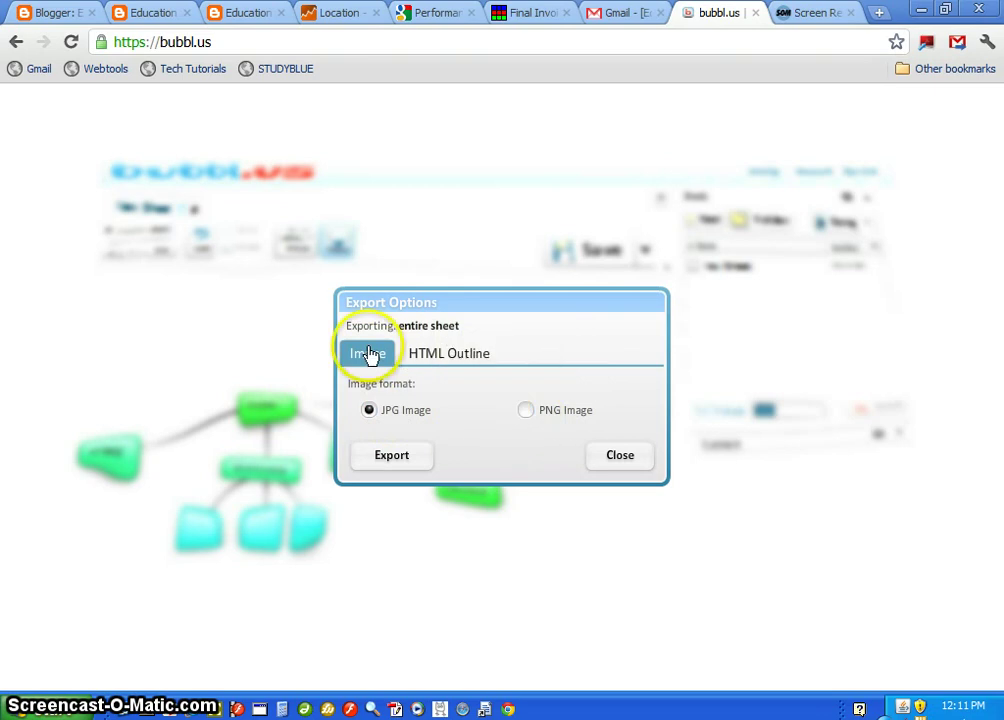
pyautogui.click(456, 360)
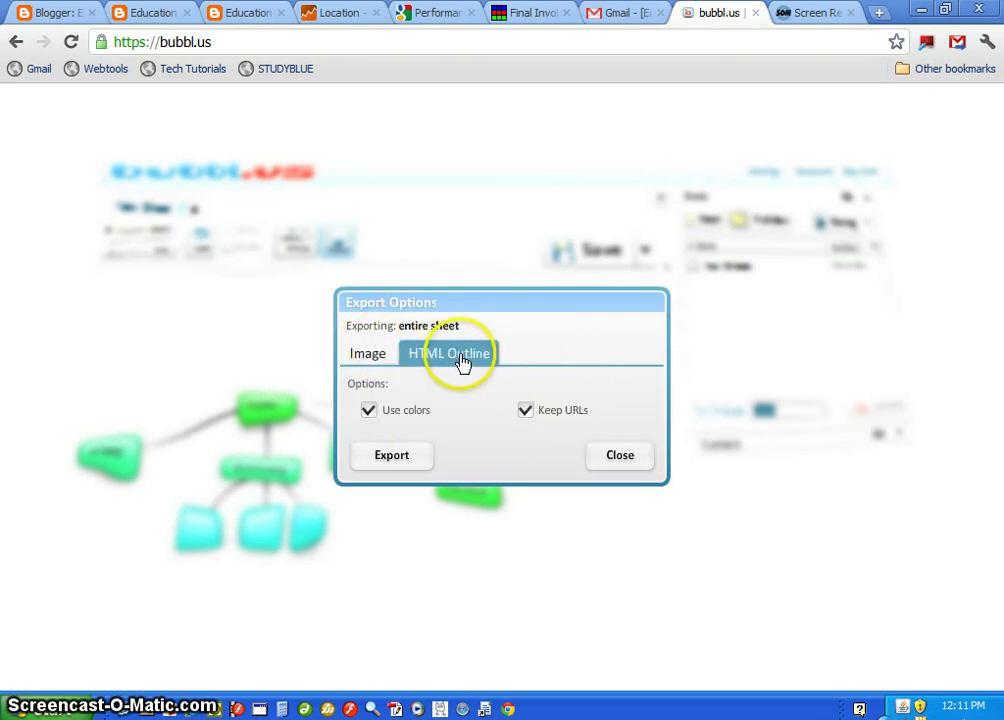
pyautogui.click(369, 357)
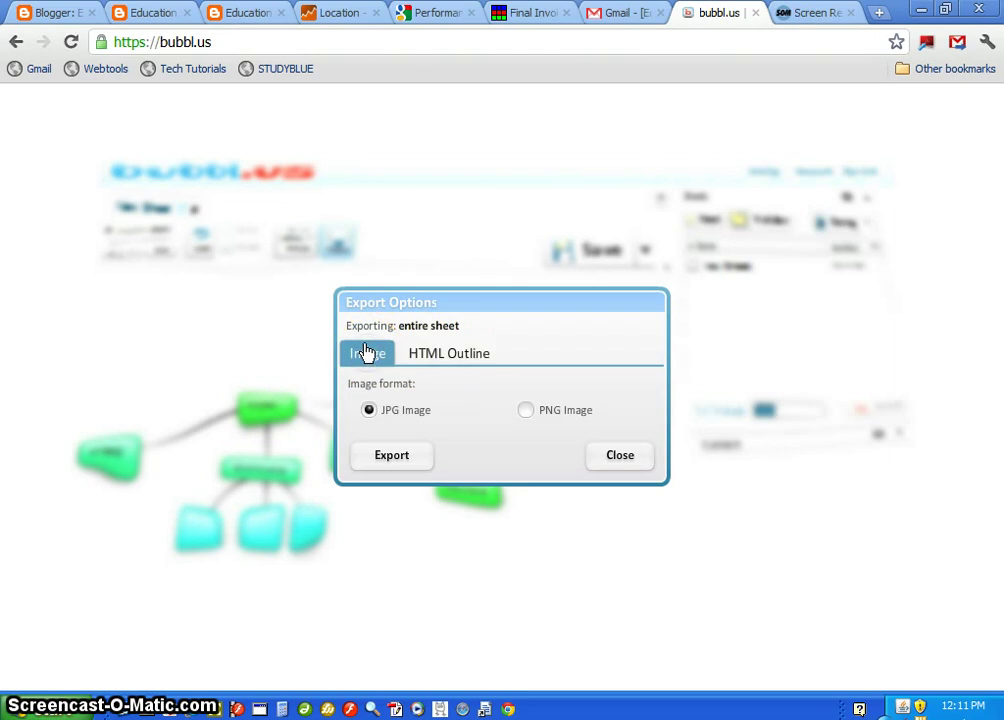
pyautogui.click(390, 458)
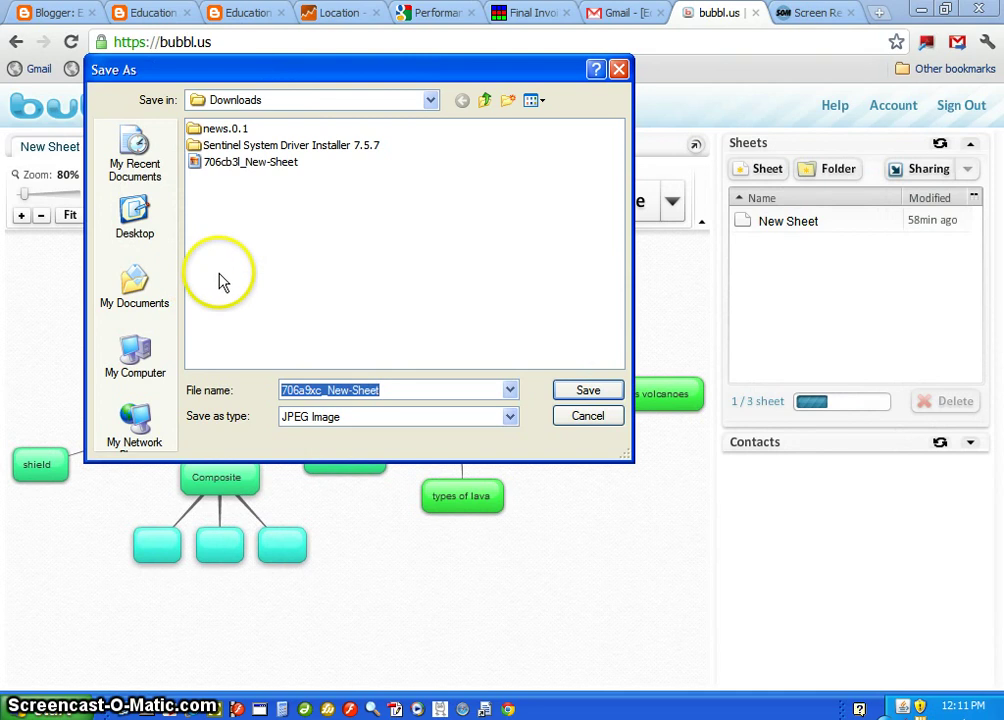
pyautogui.click(580, 392)
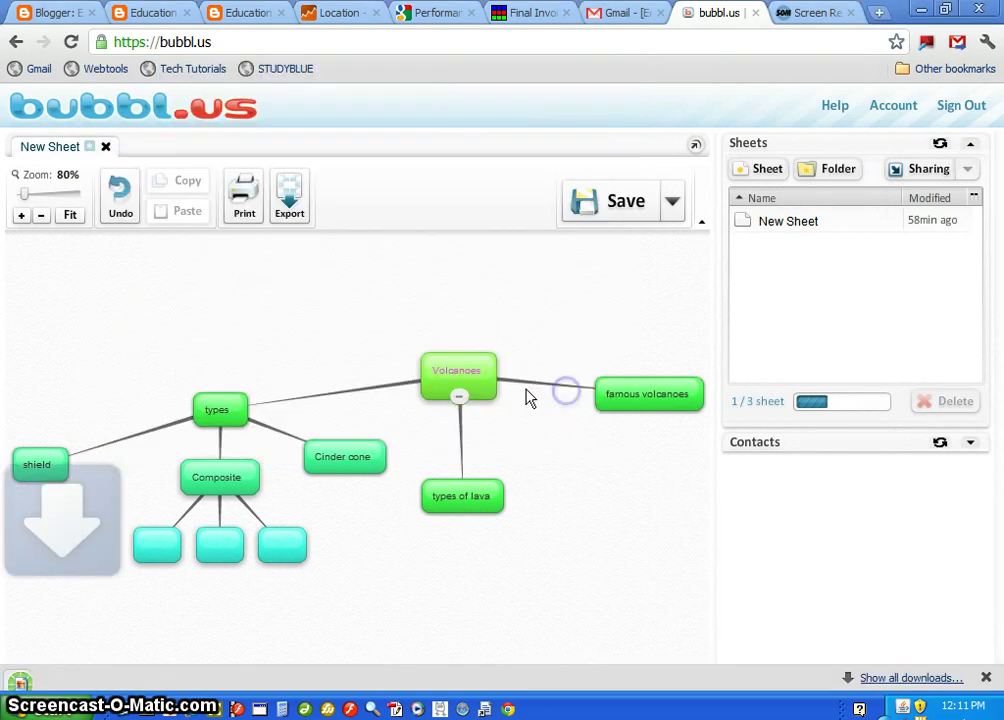
pyautogui.click(88, 668)
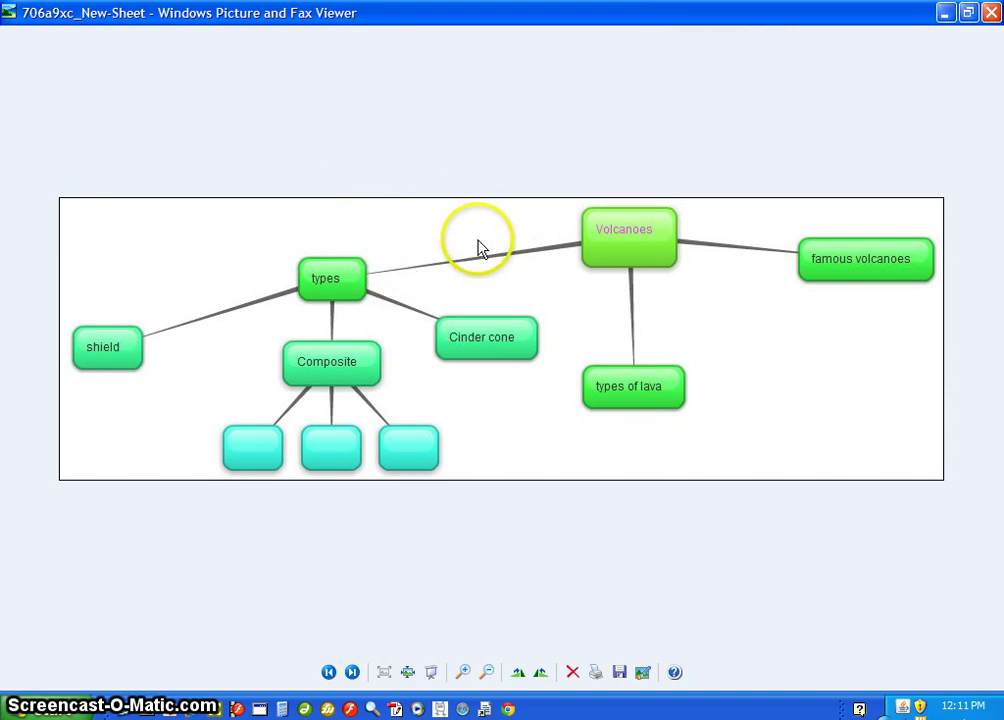
pyautogui.click(991, 13)
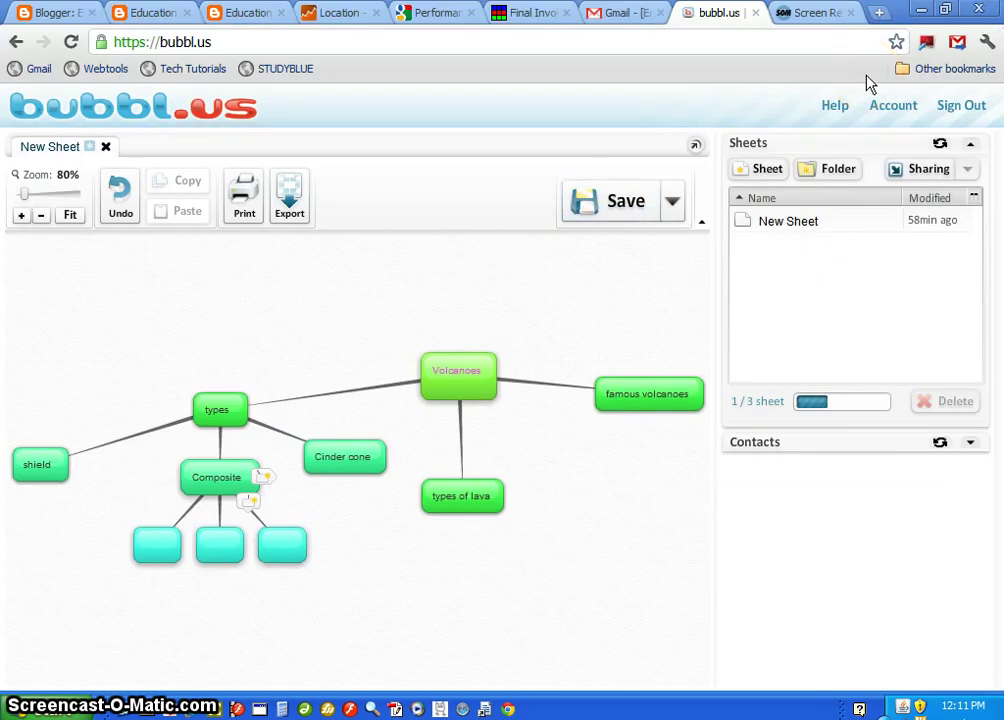